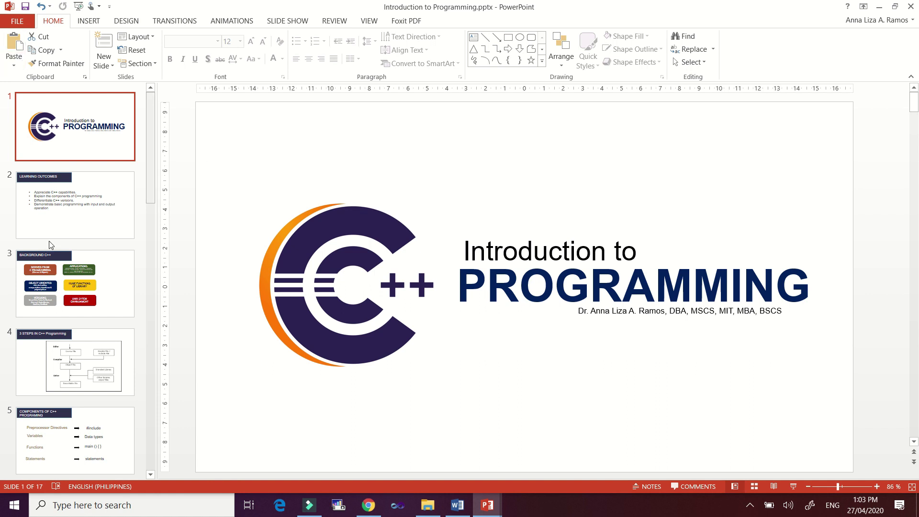
Go through the Background C++ slide to the 3 STEPS IN C++ Programming slide.
{"action": "left_click", "coordinate": [71, 301]}
{"action": "left_click", "coordinate": [102, 346]}
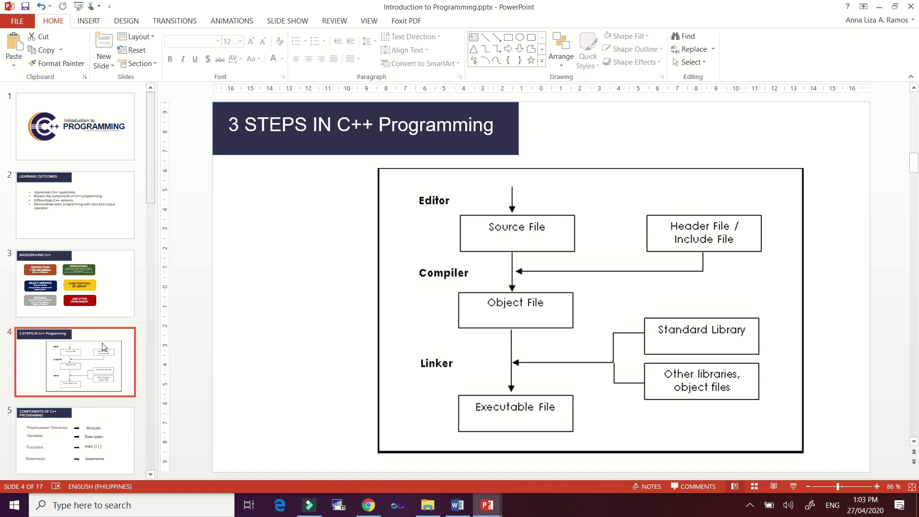
Save the screen recording embedded on slide 4 of Presentation1 as a media file.
{"action": "mouse_move", "coordinate": [518, 10]}
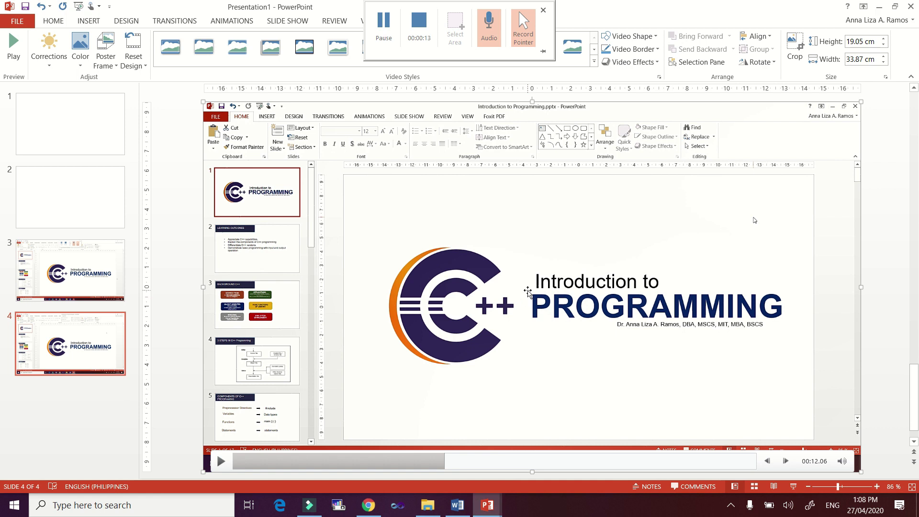
{"action": "right_click", "coordinate": [528, 292]}
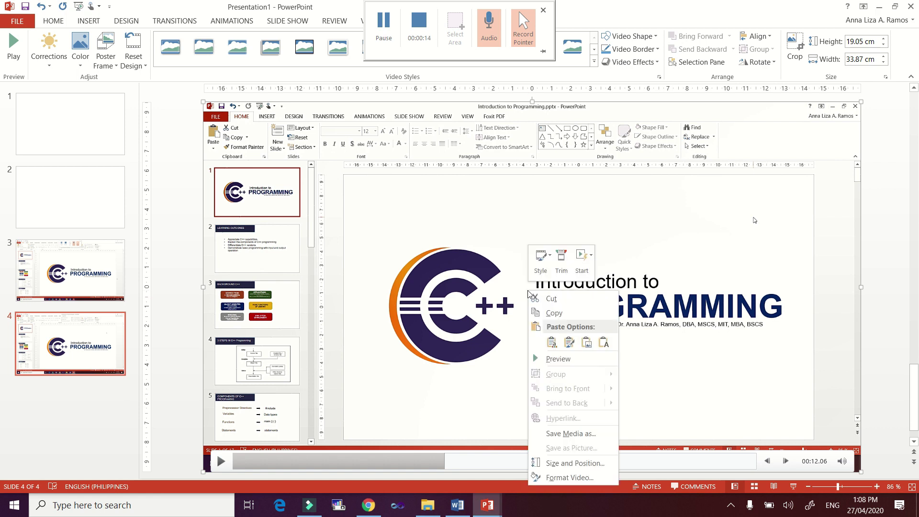
{"action": "left_click", "coordinate": [588, 434]}
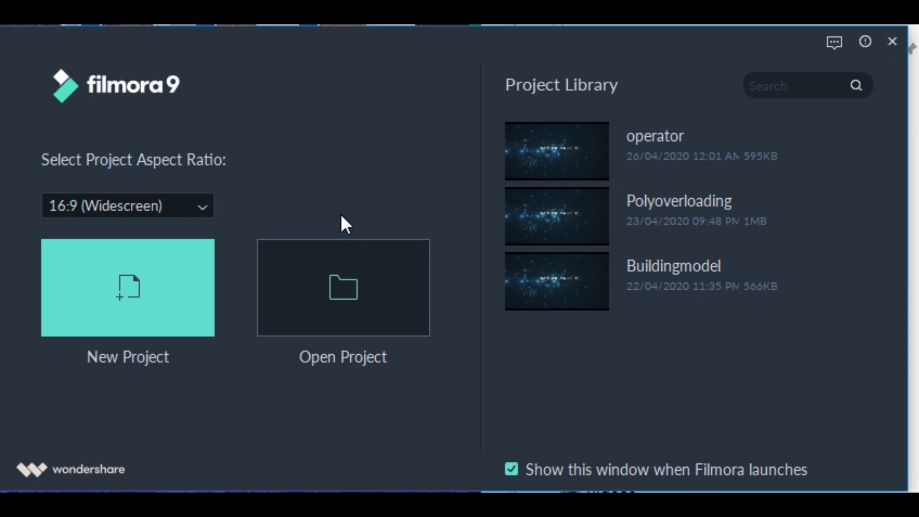
Create a new 16:9 project in Filmora and place Demo1.mp4 from the vlog folder on the first video track.
{"action": "left_click", "coordinate": [109, 297]}
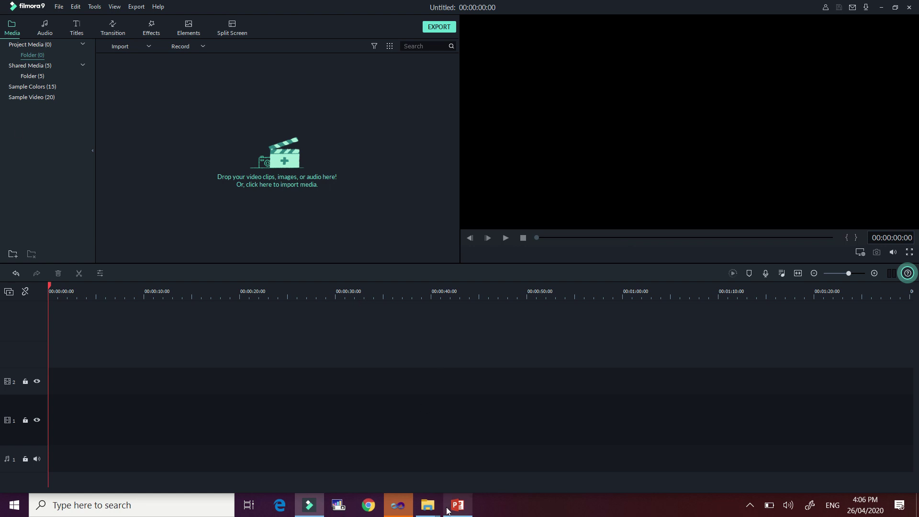
{"action": "mouse_move", "coordinate": [429, 509]}
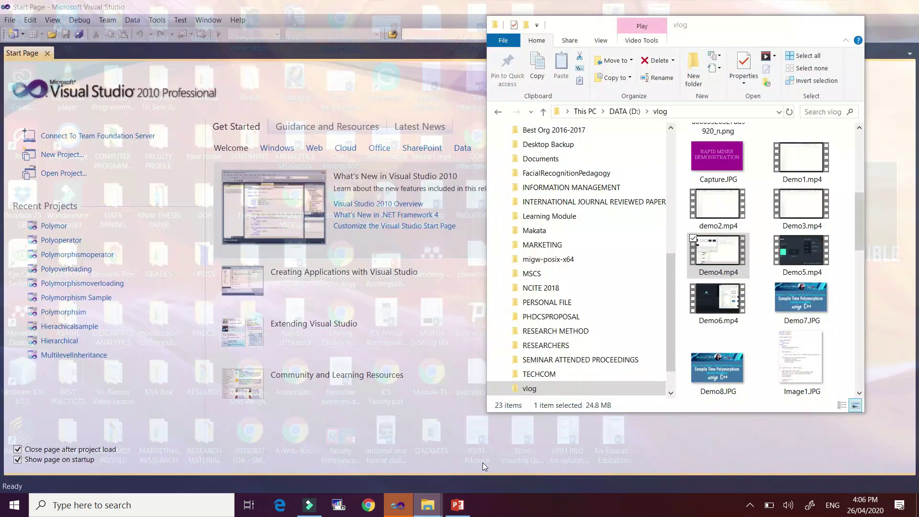
{"action": "left_click", "coordinate": [482, 462]}
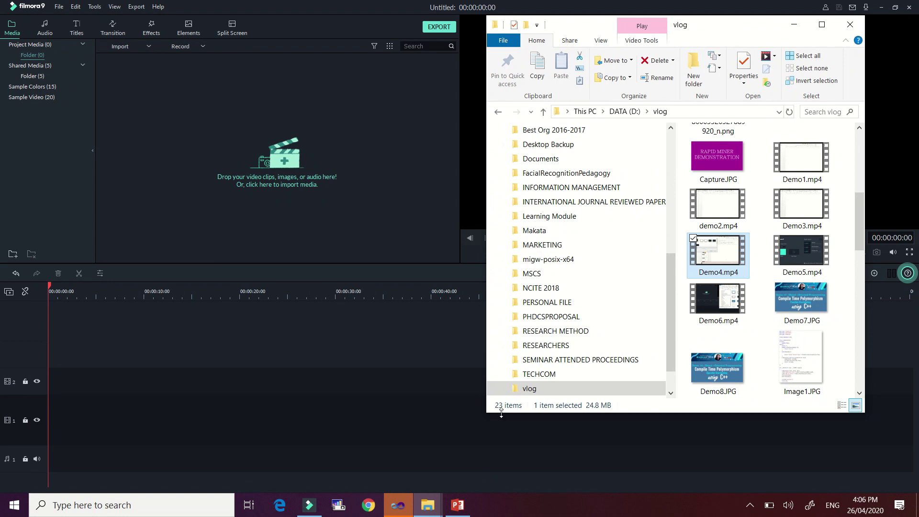
{"action": "mouse_move", "coordinate": [489, 1]}
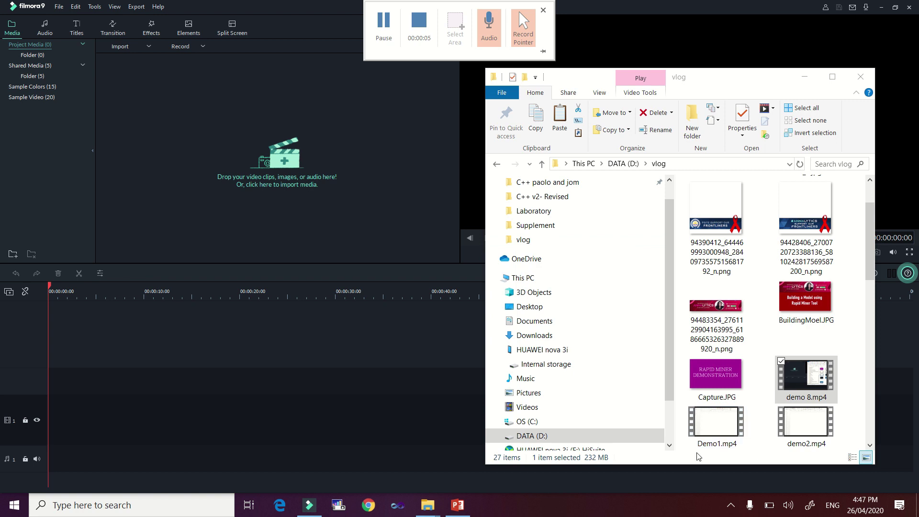
{"action": "left_click_drag", "start_coordinate": [710, 429], "coordinate": [187, 411]}
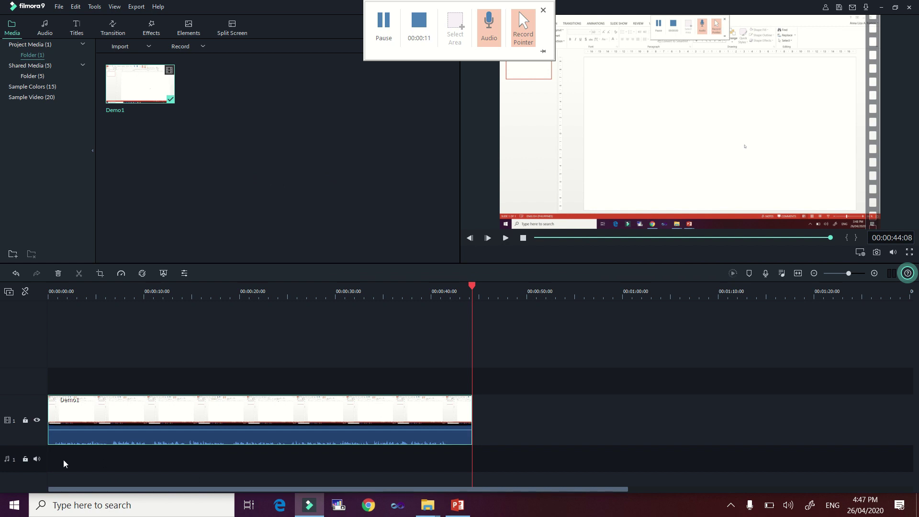
Raise the audio volume of the Demo1 clip to 6.00 dB.
{"action": "left_click_drag", "start_coordinate": [471, 287], "coordinate": [61, 338]}
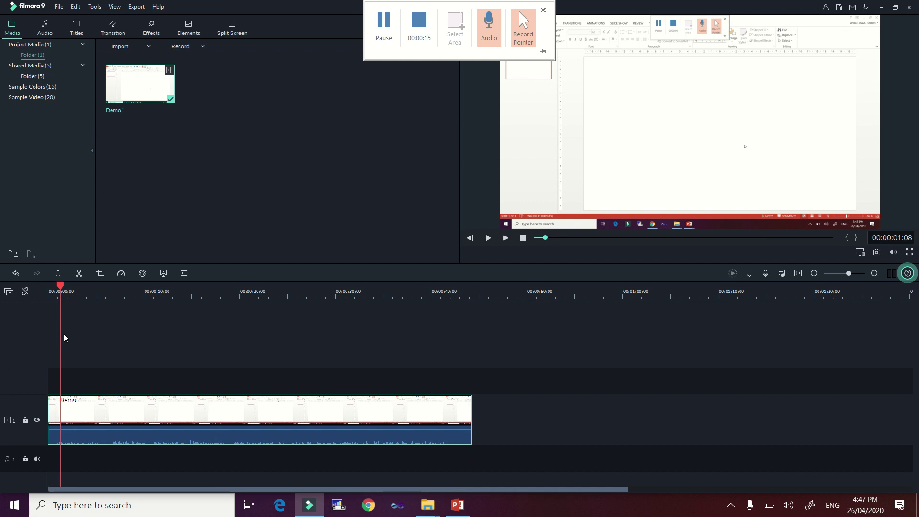
{"action": "double_click", "coordinate": [95, 441]}
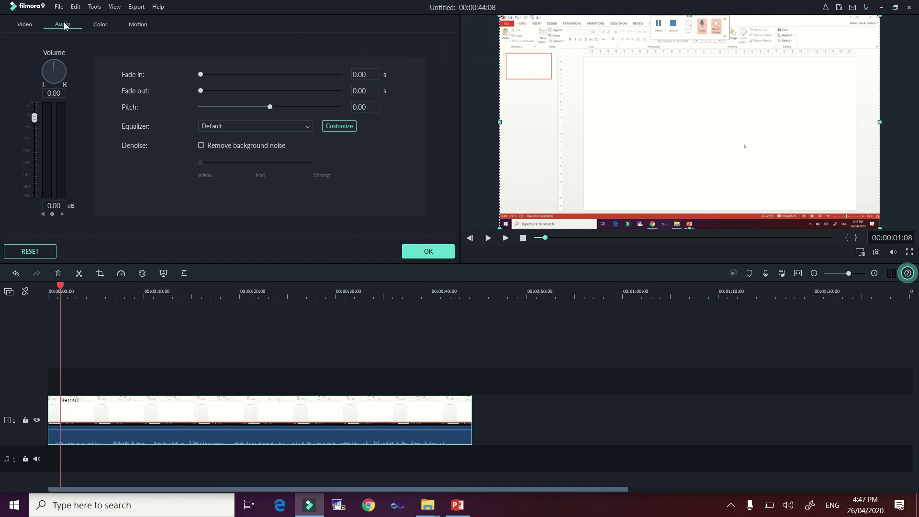
{"action": "left_click_drag", "start_coordinate": [33, 118], "coordinate": [33, 107]}
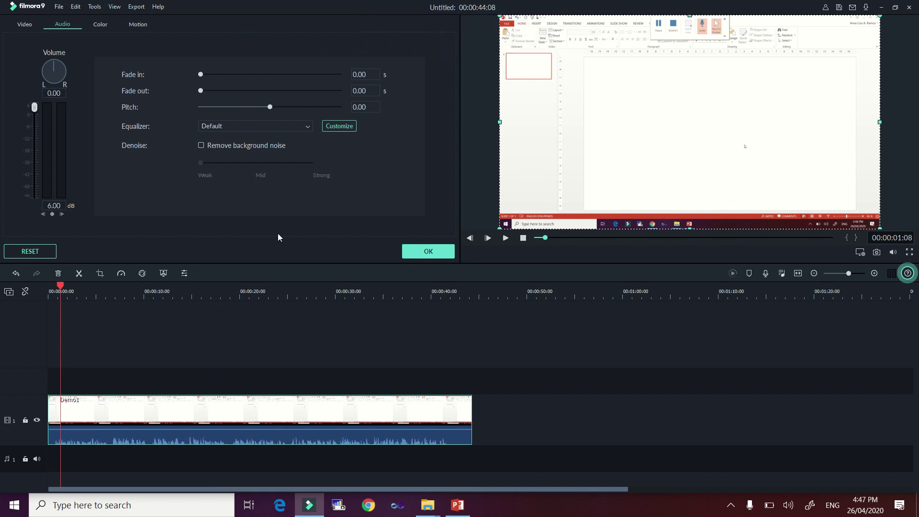
Play the Demo1 clip from the beginning and split it at 00:00:02:08.
{"action": "left_click_drag", "start_coordinate": [61, 286], "coordinate": [49, 293]}
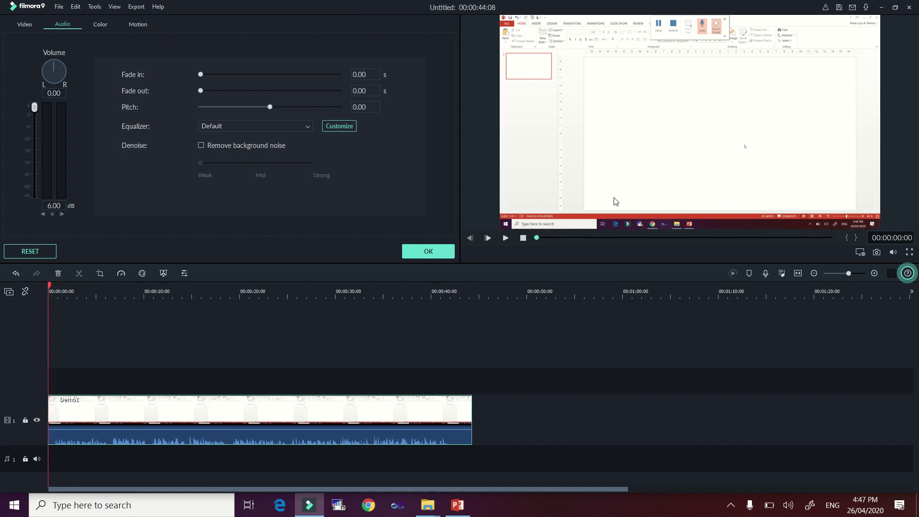
{"action": "left_click", "coordinate": [506, 238]}
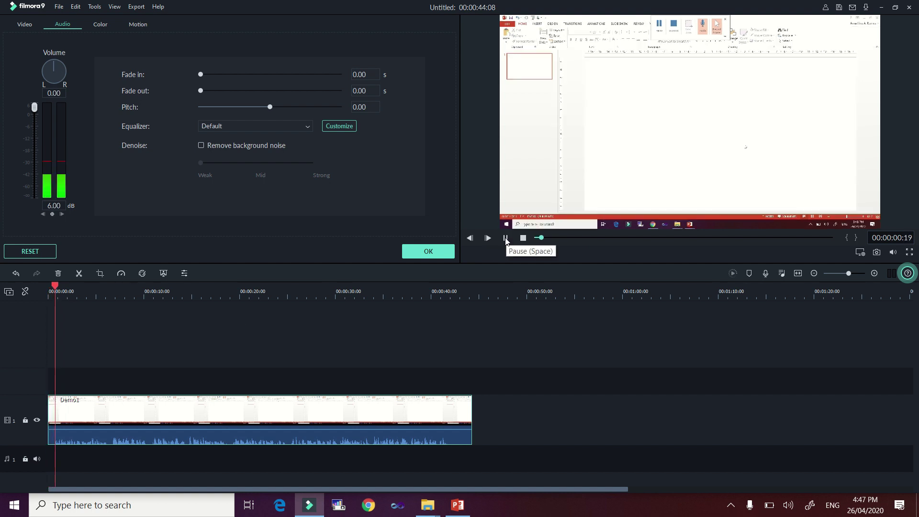
{"action": "left_click", "coordinate": [506, 238]}
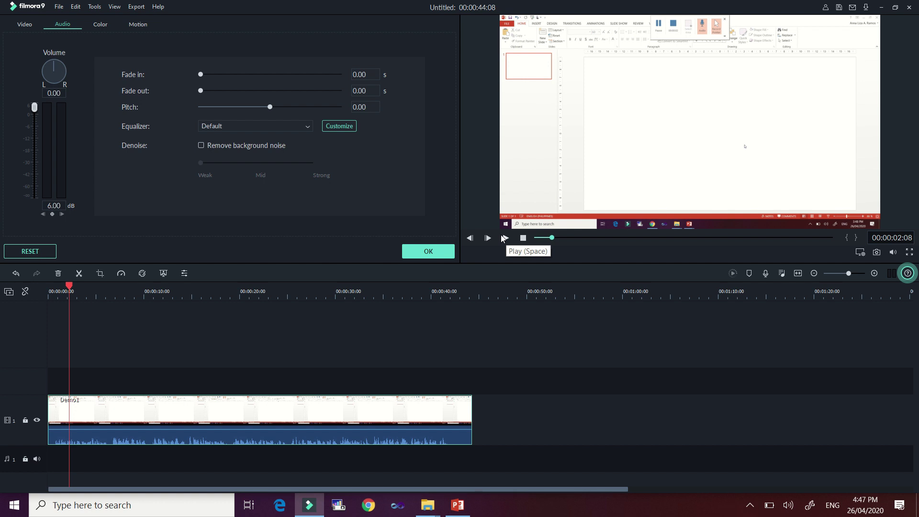
{"action": "left_click", "coordinate": [80, 275]}
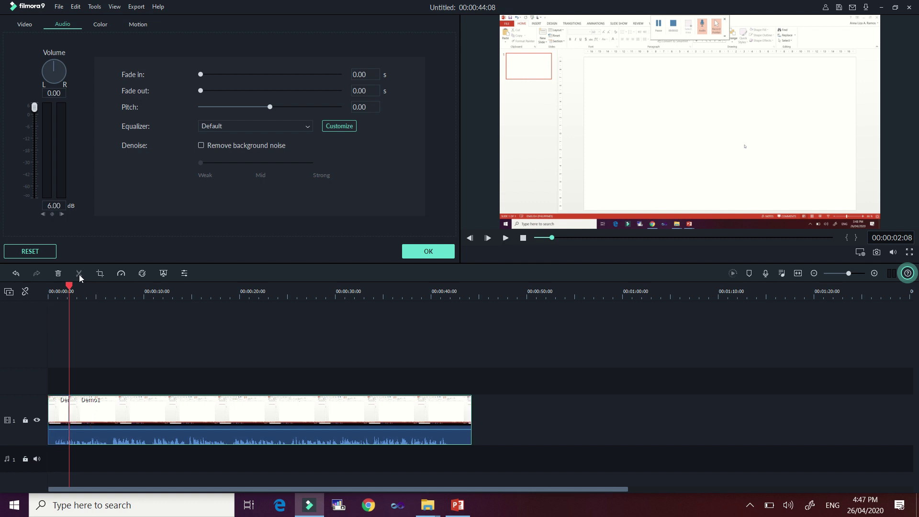
Split Demo1 again at 00:00:04:00, delete the segment between the two cuts, and close the audio settings.
{"action": "left_click", "coordinate": [507, 238]}
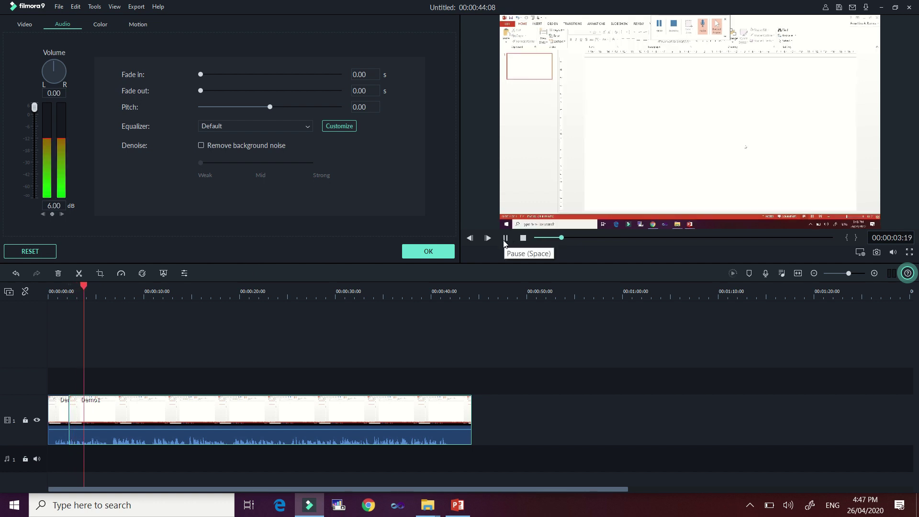
{"action": "left_click", "coordinate": [505, 239]}
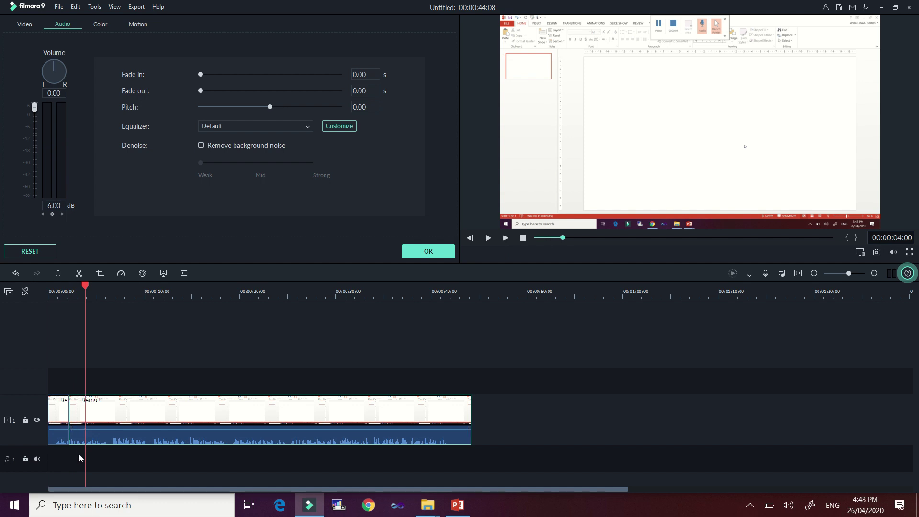
{"action": "left_click", "coordinate": [79, 275]}
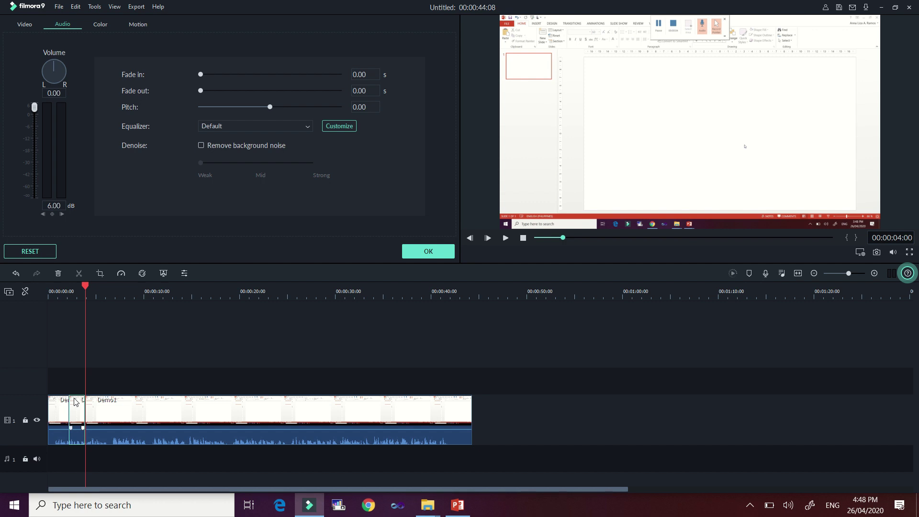
{"action": "left_click", "coordinate": [58, 272]}
{"action": "left_click", "coordinate": [65, 287]}
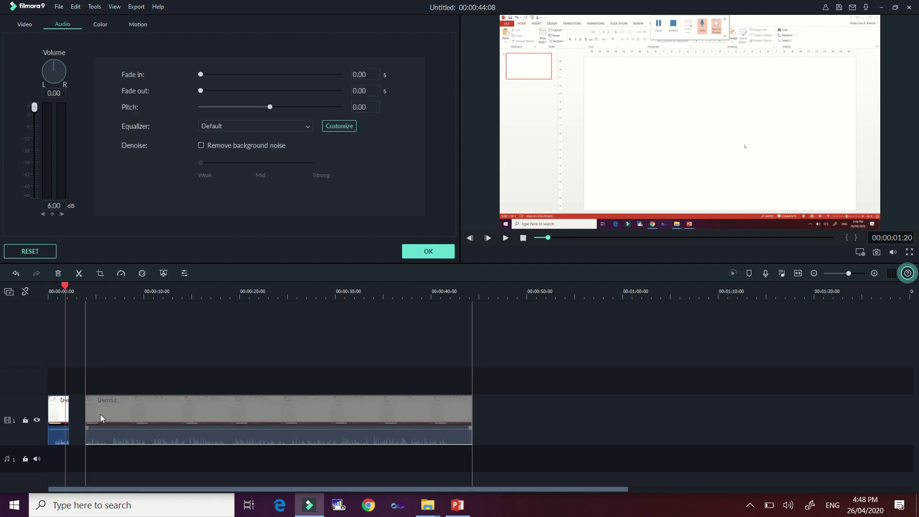
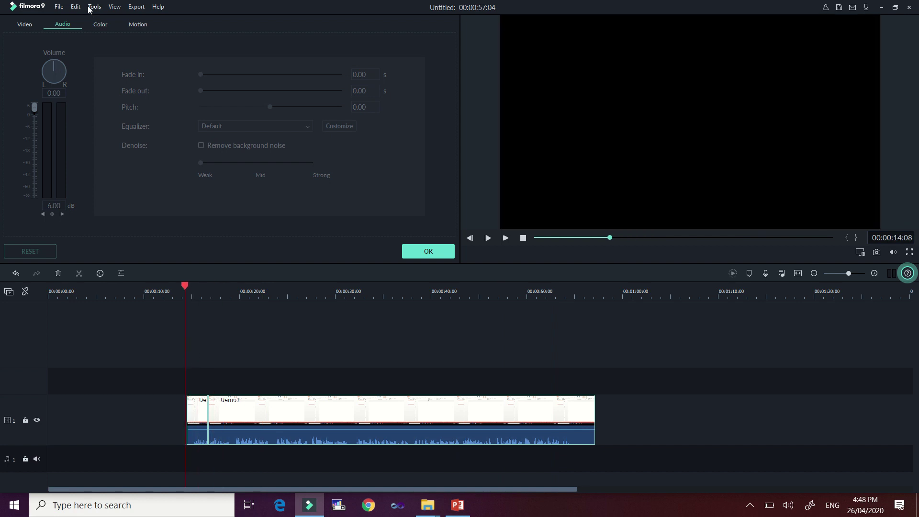
{"action": "left_click", "coordinate": [419, 251]}
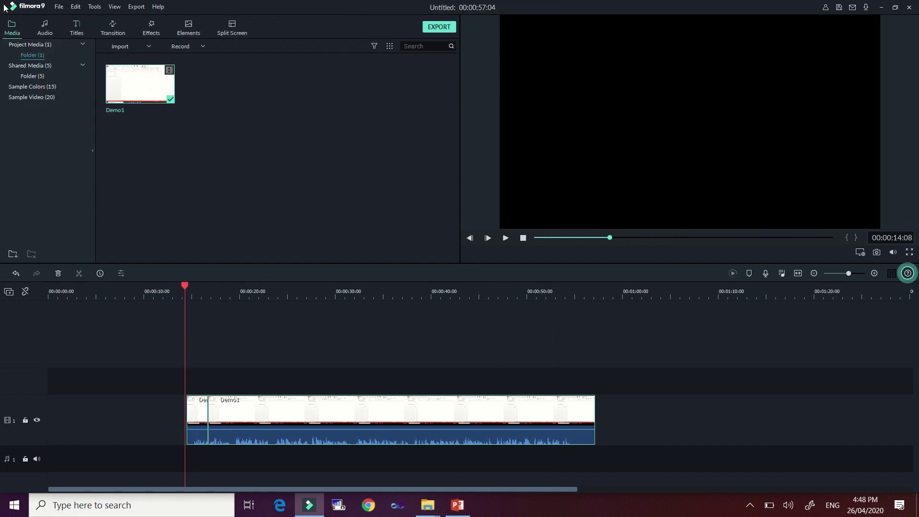
Add the Opener 7 title and place it at the start of the first video track.
{"action": "left_click", "coordinate": [76, 29]}
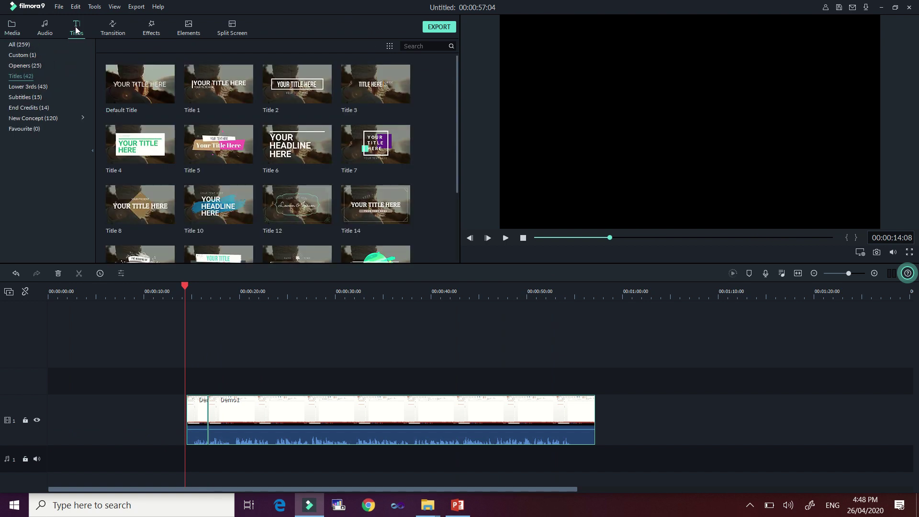
{"action": "left_click", "coordinate": [21, 65]}
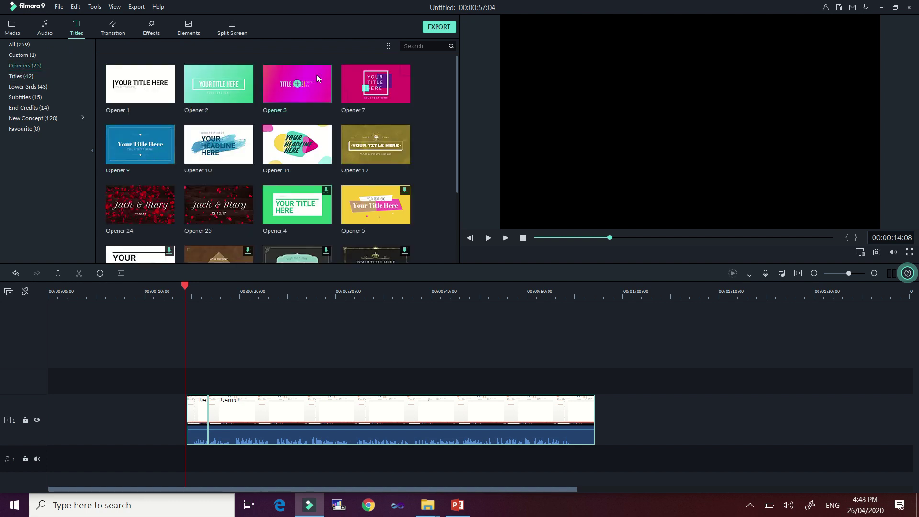
{"action": "left_click", "coordinate": [375, 85]}
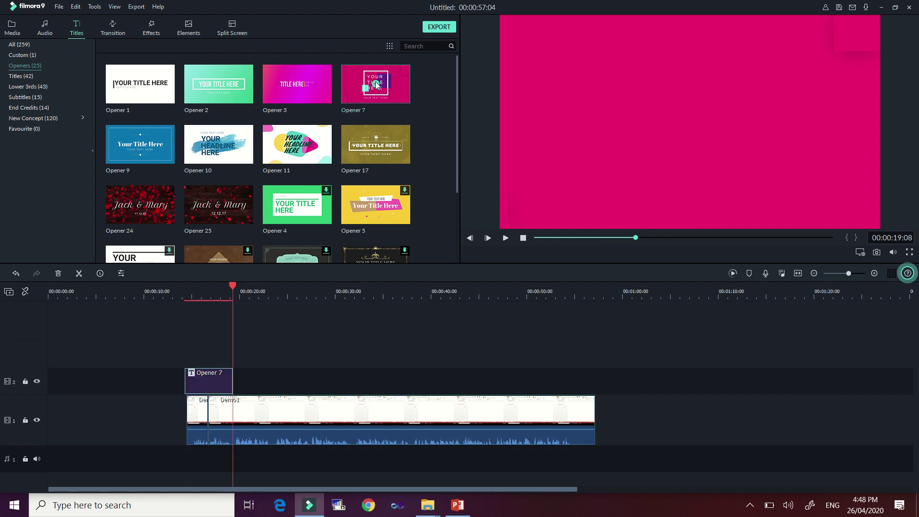
{"action": "left_click_drag", "start_coordinate": [210, 385], "coordinate": [62, 422]}
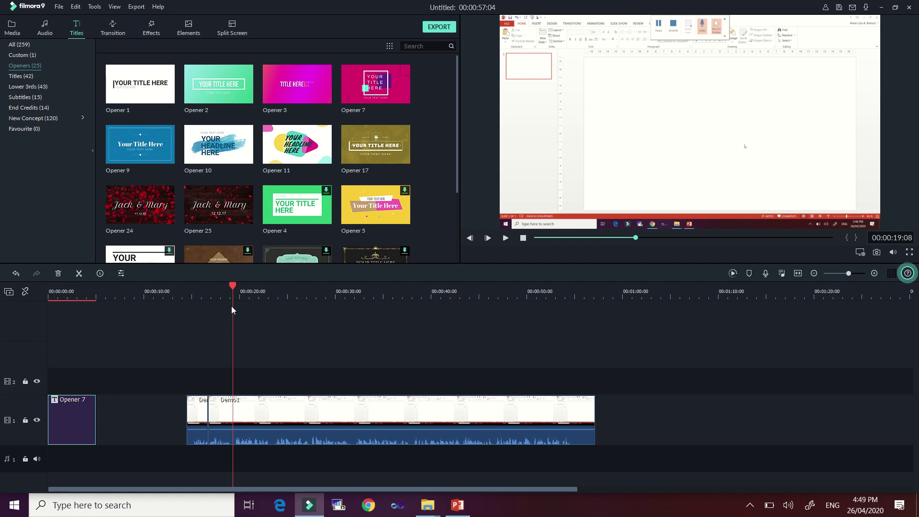
Replace the Opener 7 subtitle text with PROGRAMMING.
{"action": "left_click_drag", "start_coordinate": [231, 285], "coordinate": [73, 293]}
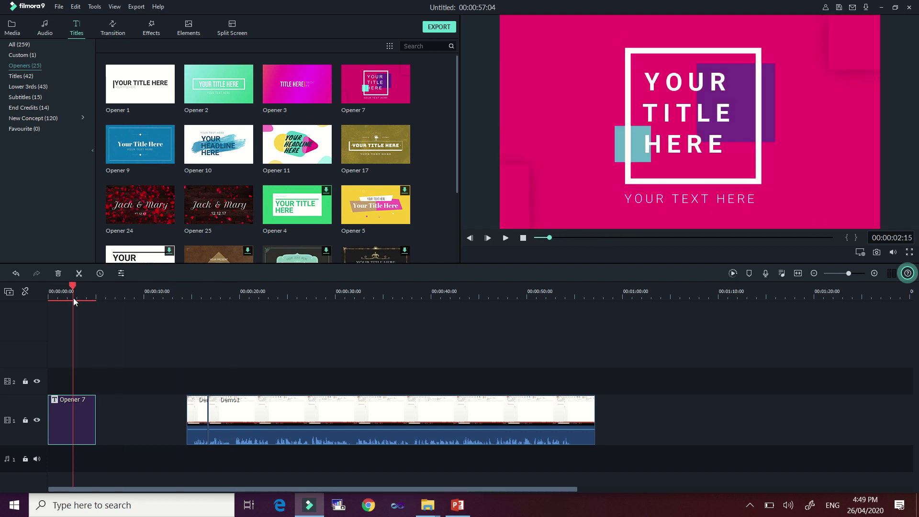
{"action": "double_click", "coordinate": [86, 418]}
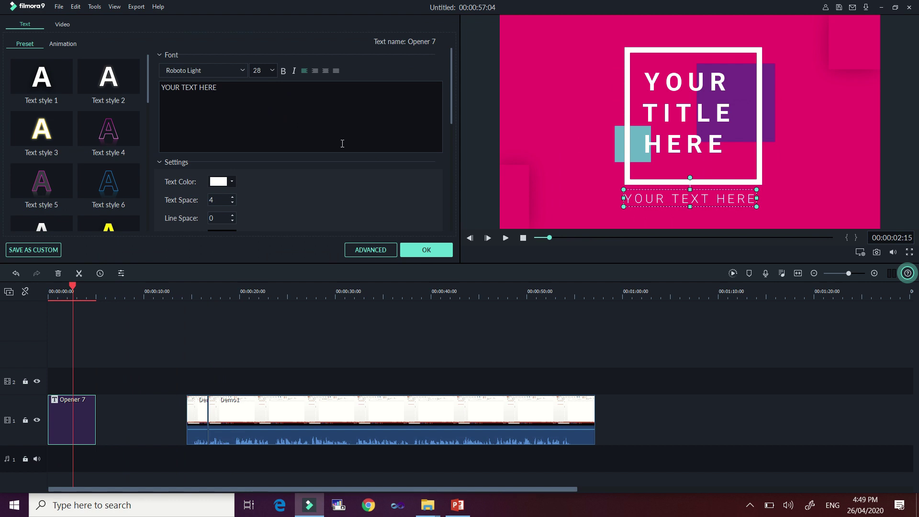
{"action": "left_click_drag", "start_coordinate": [232, 84], "coordinate": [149, 84]}
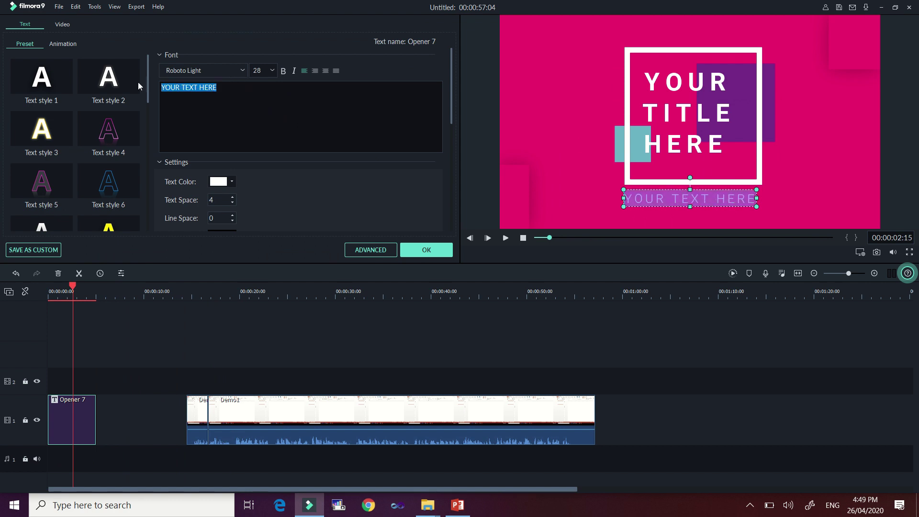
{"action": "type", "text": "RO"}
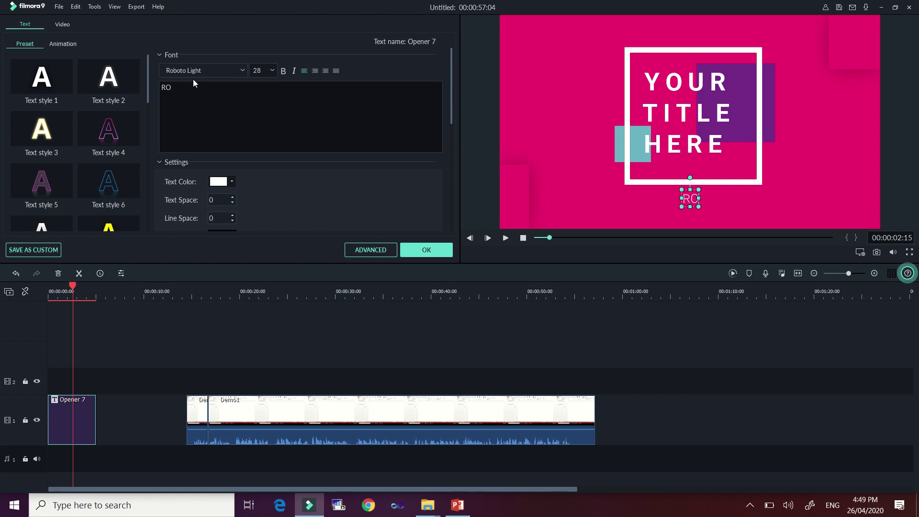
{"action": "key", "text": "BackSpace"}
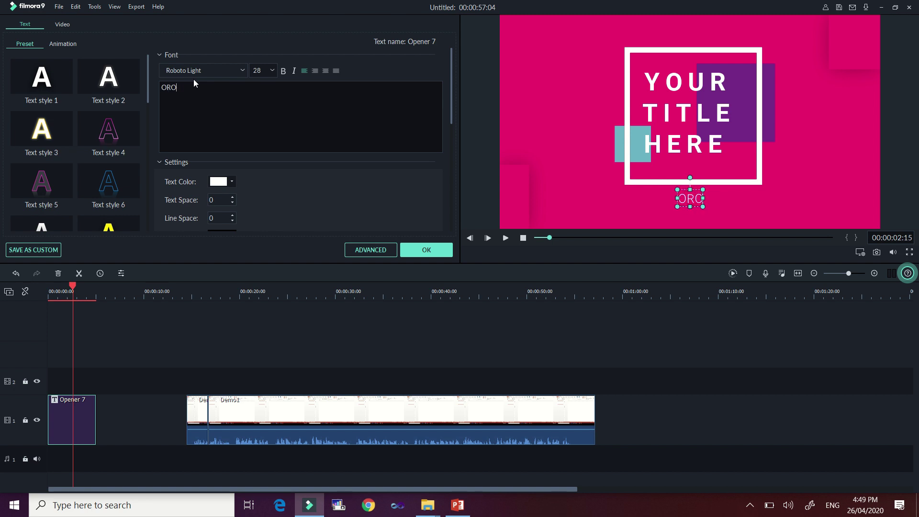
{"action": "type", "text": "PROGRA"}
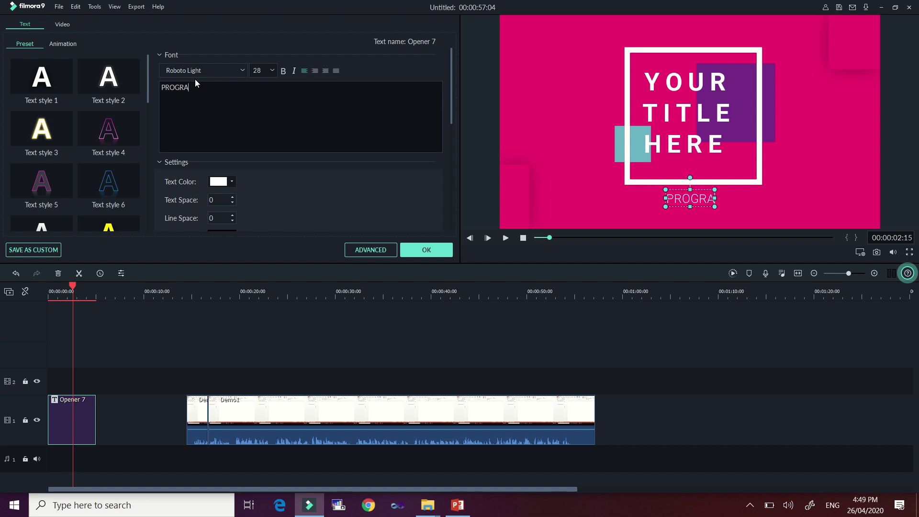
{"action": "type", "text": "MMING"}
Replace the opener's TITLE line with DEMO and its HERE line with C++.
{"action": "left_click", "coordinate": [700, 79]}
{"action": "left_click", "coordinate": [679, 112]}
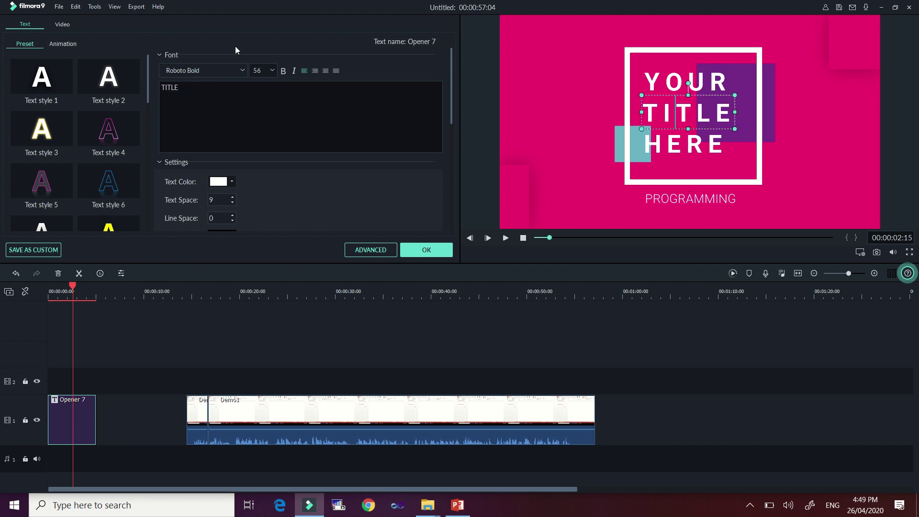
{"action": "left_click_drag", "start_coordinate": [180, 87], "coordinate": [161, 88]}
{"action": "type", "text": "DEMO"}
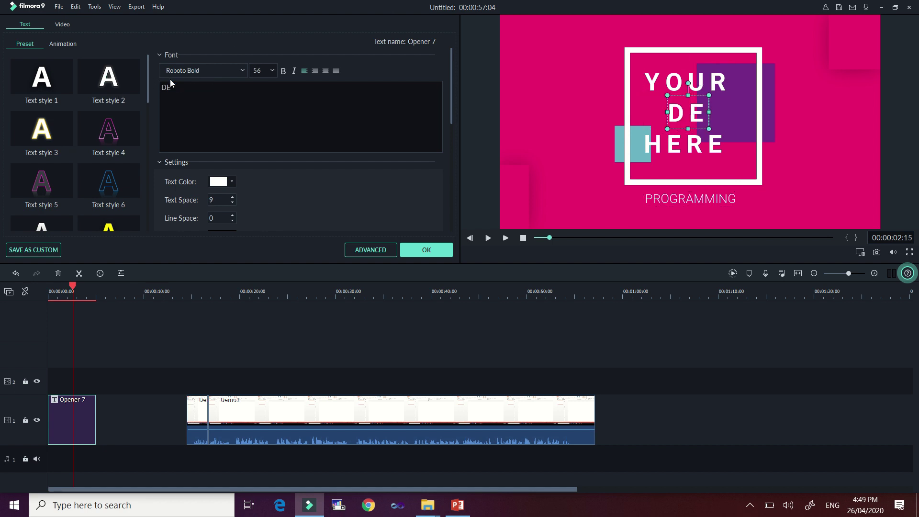
{"action": "left_click", "coordinate": [694, 147]}
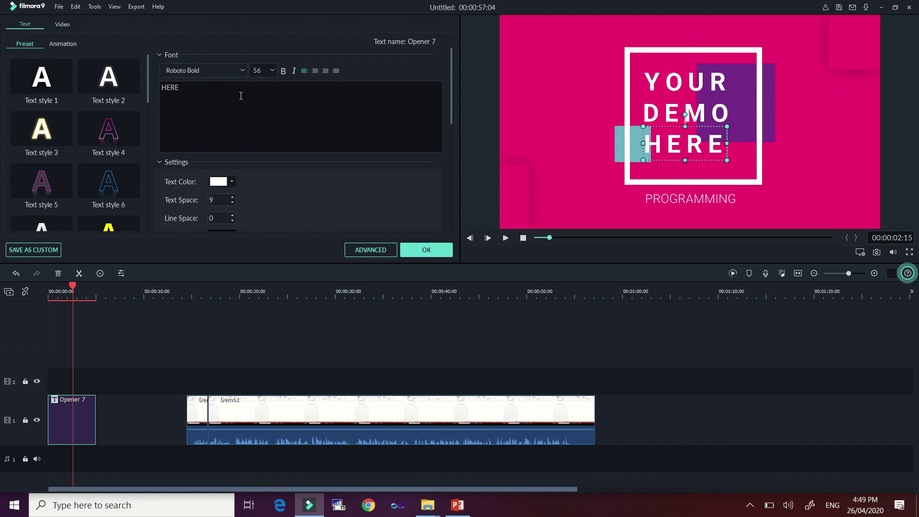
{"action": "left_click_drag", "start_coordinate": [183, 87], "coordinate": [161, 87]}
{"action": "type", "text": "C++"}
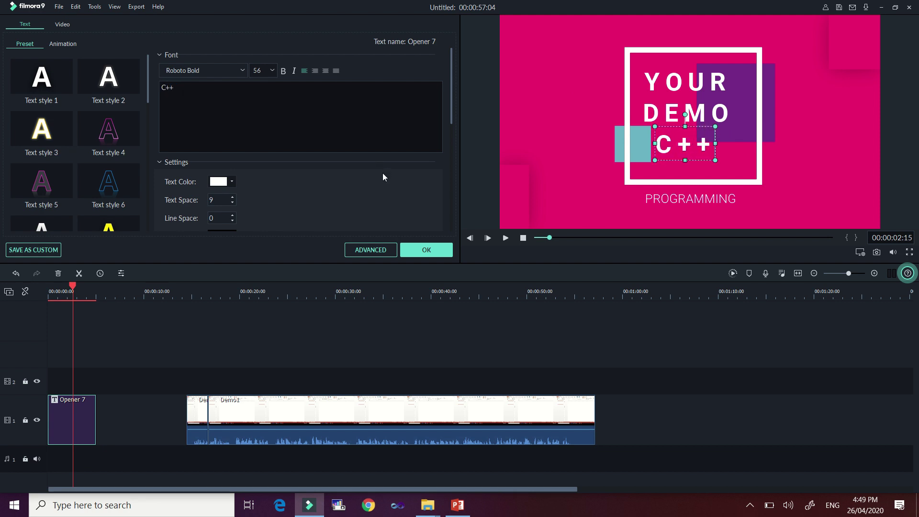
Change the PROGRAMMING subtitle's text colour to light green, keep size 28, and browse the available fonts.
{"action": "left_click", "coordinate": [683, 199]}
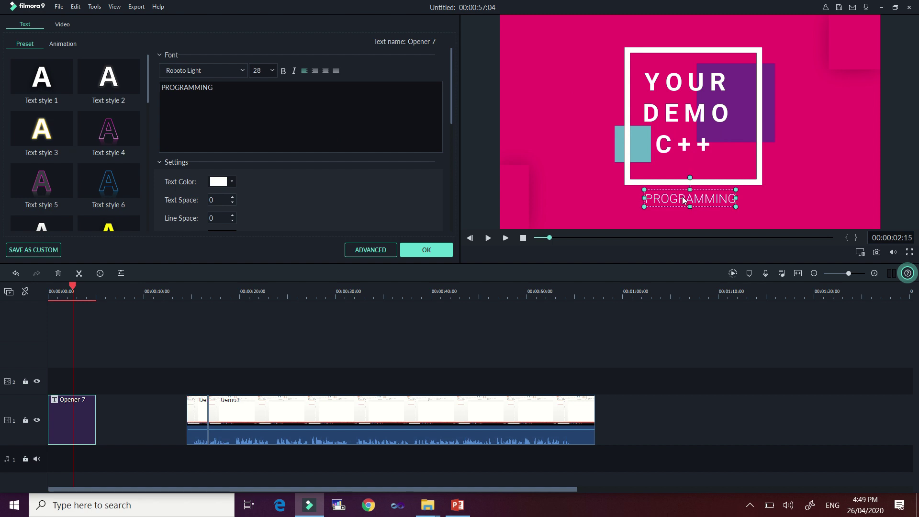
{"action": "left_click", "coordinate": [232, 182]}
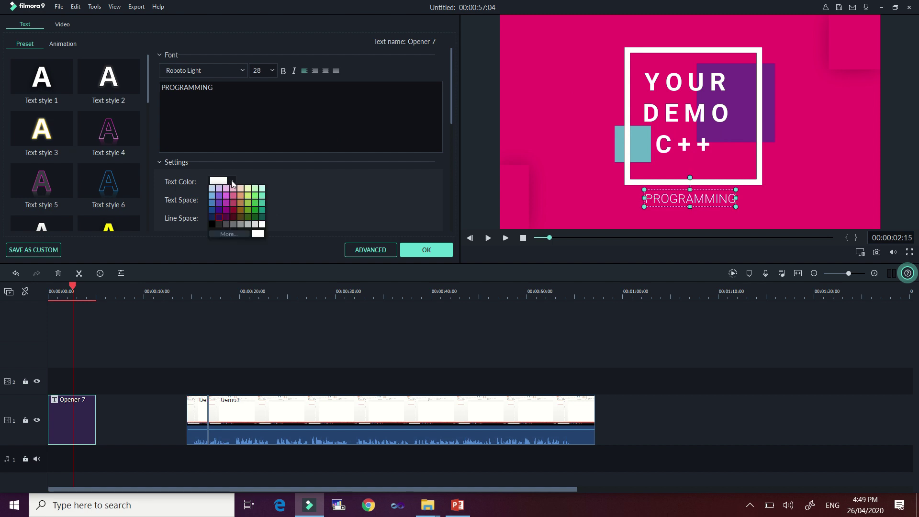
{"action": "left_click", "coordinate": [247, 203]}
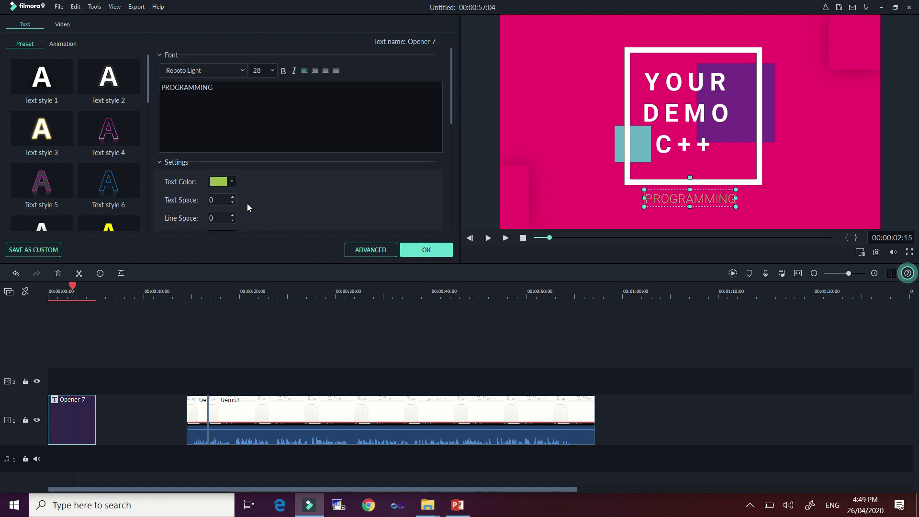
{"action": "left_click", "coordinate": [271, 72]}
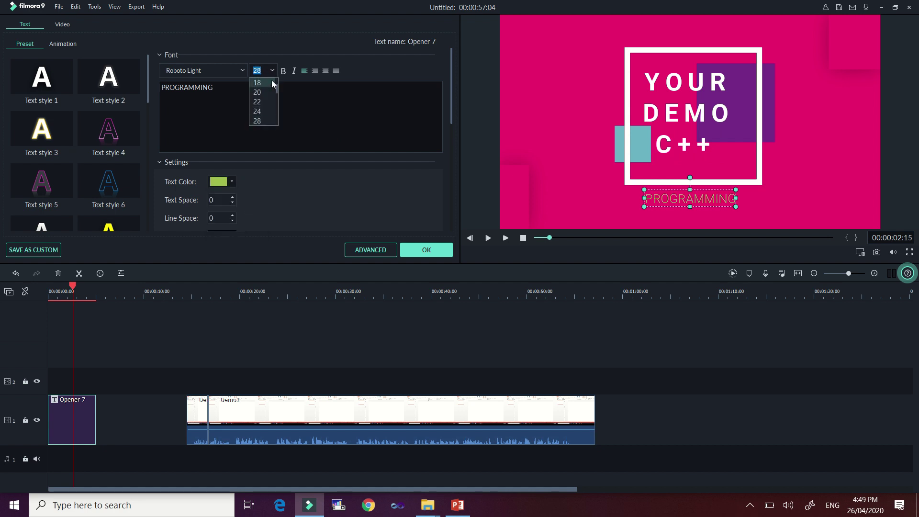
{"action": "left_click", "coordinate": [262, 120]}
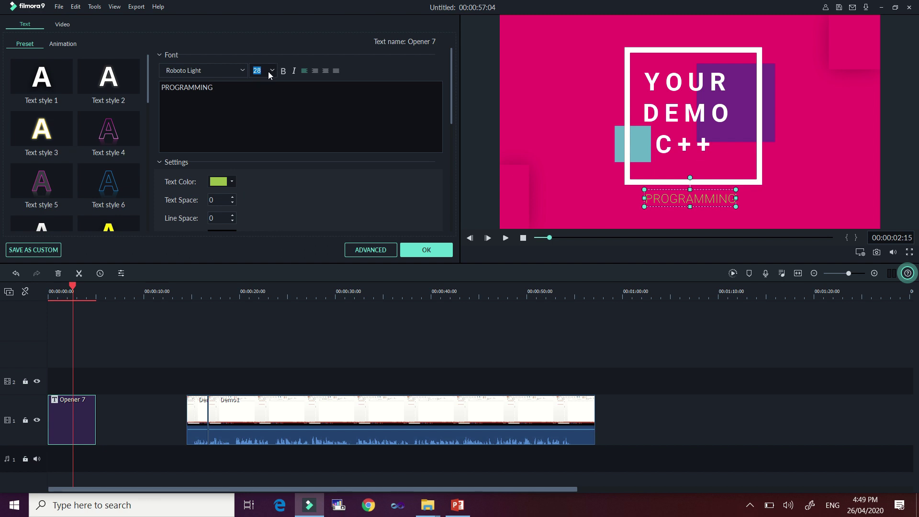
{"action": "left_click", "coordinate": [241, 71]}
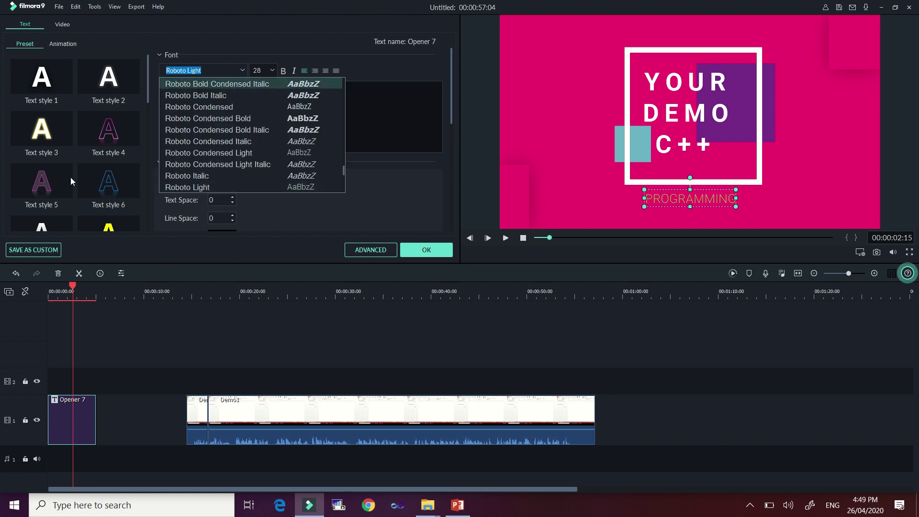
Apply the Cinema style text animation to the PROGRAMMING subtitle.
{"action": "left_click", "coordinate": [61, 43]}
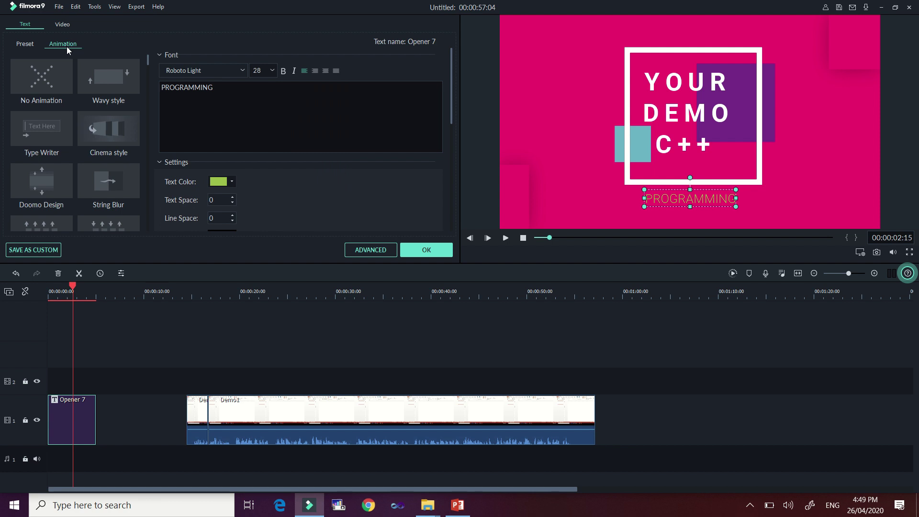
{"action": "mouse_move", "coordinate": [118, 139]}
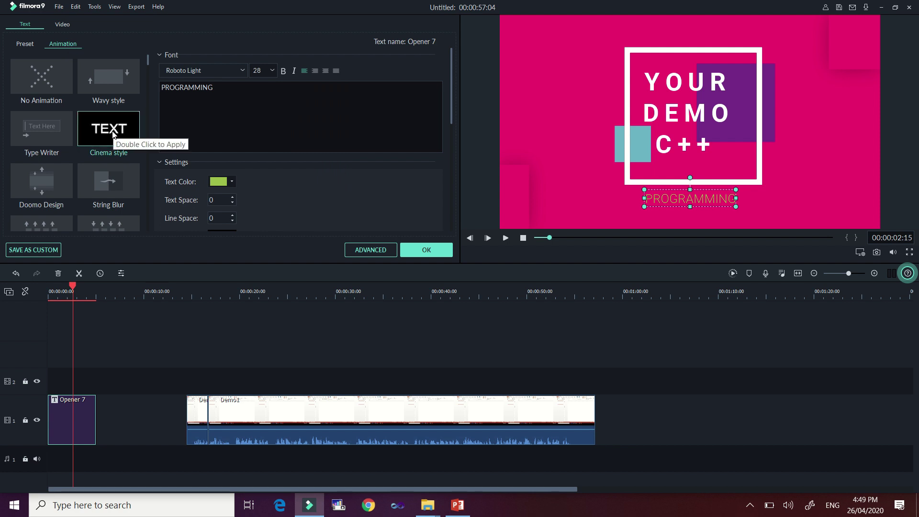
{"action": "double_click", "coordinate": [113, 134]}
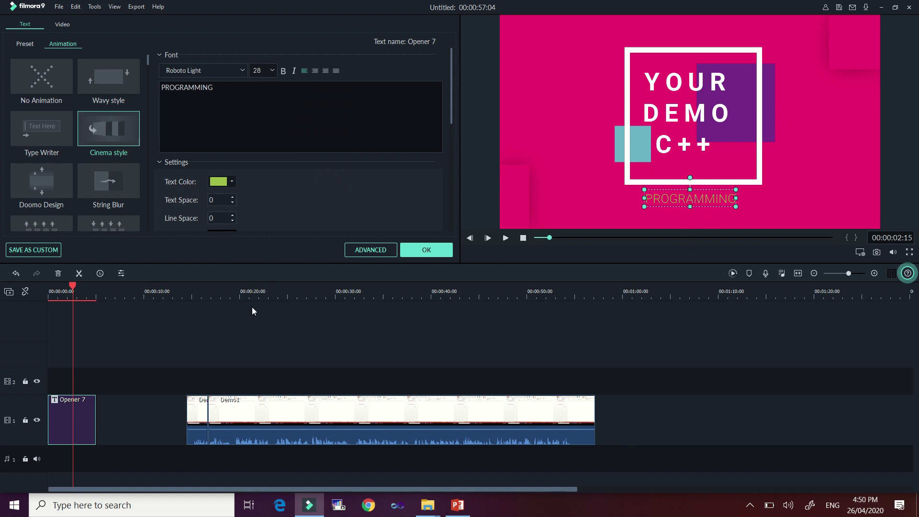
Preview the opener from the start of the timeline, accept the title edits, and pause playback.
{"action": "left_click_drag", "start_coordinate": [73, 287], "coordinate": [40, 287]}
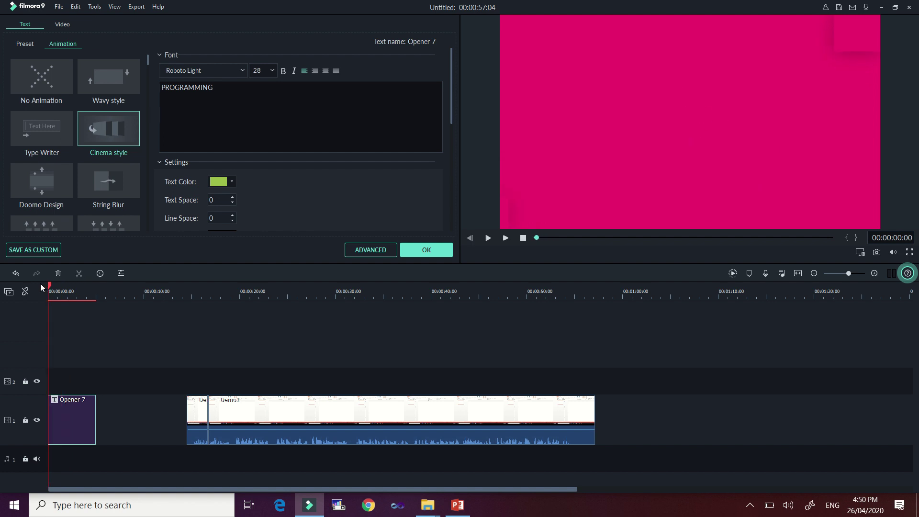
{"action": "left_click", "coordinate": [505, 238]}
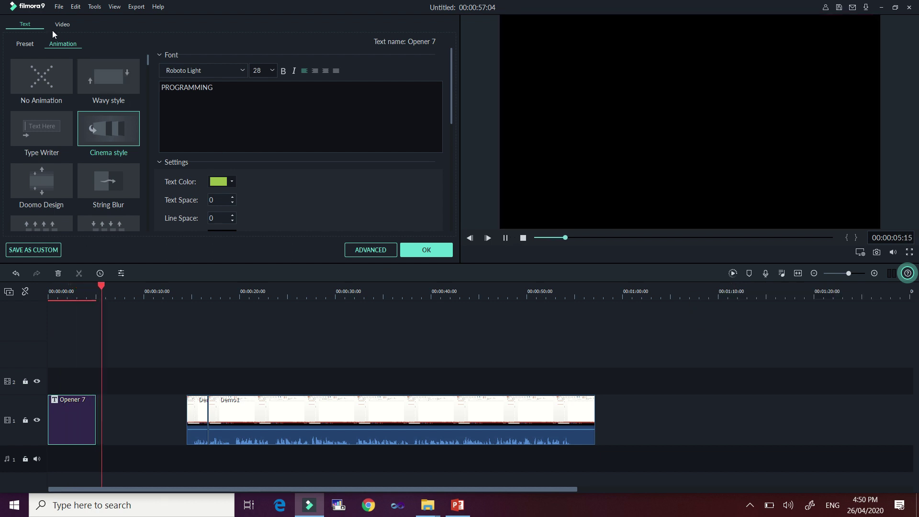
{"action": "left_click", "coordinate": [426, 250]}
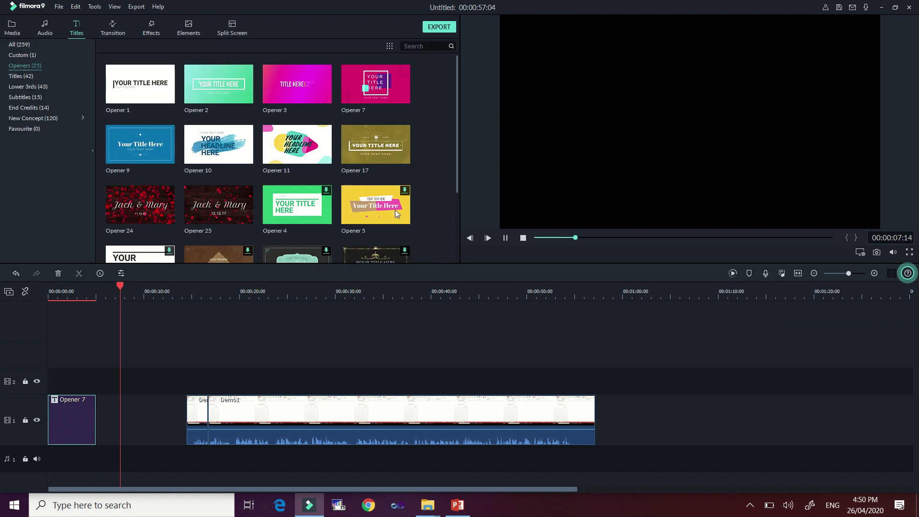
{"action": "scroll", "coordinate": [120, 284], "scroll_direction": "down", "scroll_amount": 2}
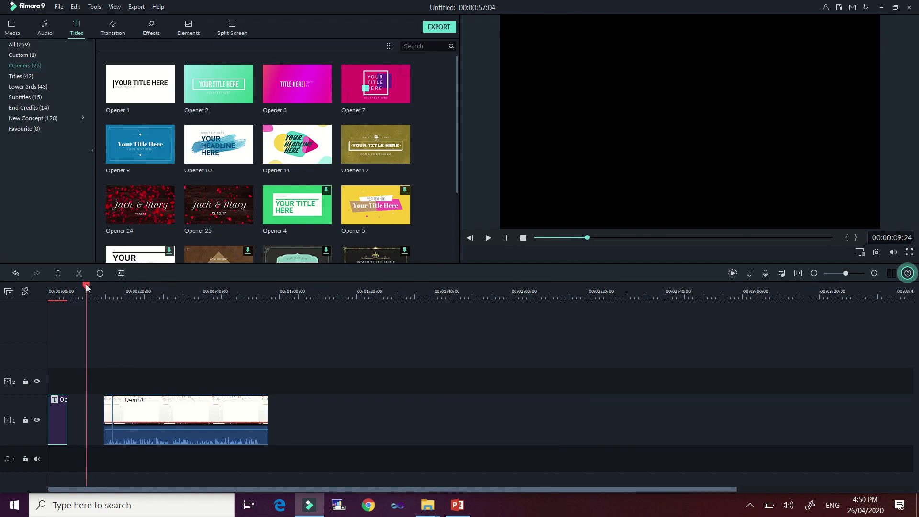
{"action": "left_click", "coordinate": [505, 238]}
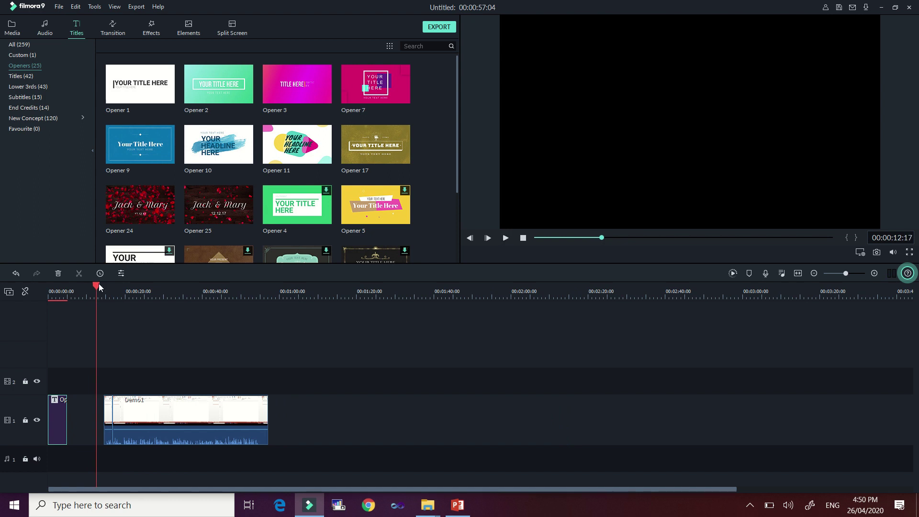
Move both Demo1 clips together so they start directly after the Opener 7 title.
{"action": "left_click_drag", "start_coordinate": [96, 284], "coordinate": [49, 284]}
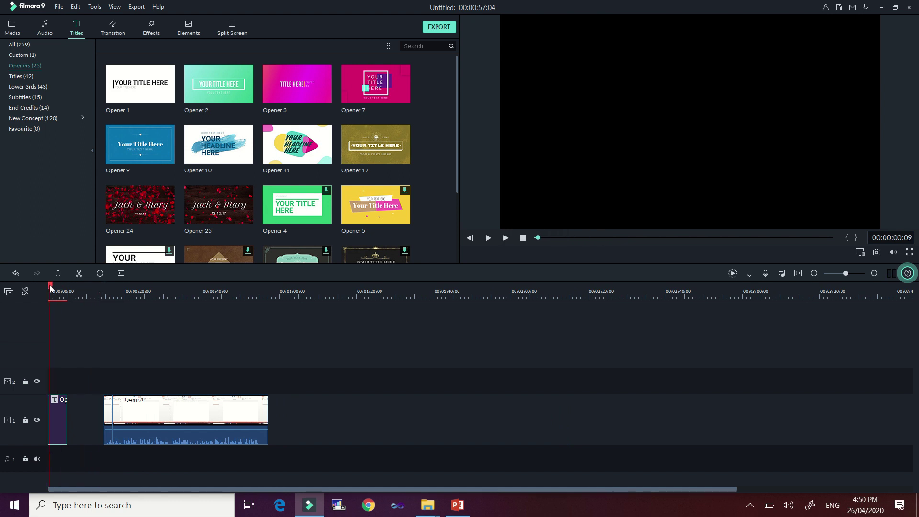
{"action": "left_click_drag", "start_coordinate": [345, 373], "coordinate": [81, 473]}
{"action": "left_click_drag", "start_coordinate": [153, 439], "coordinate": [115, 435]}
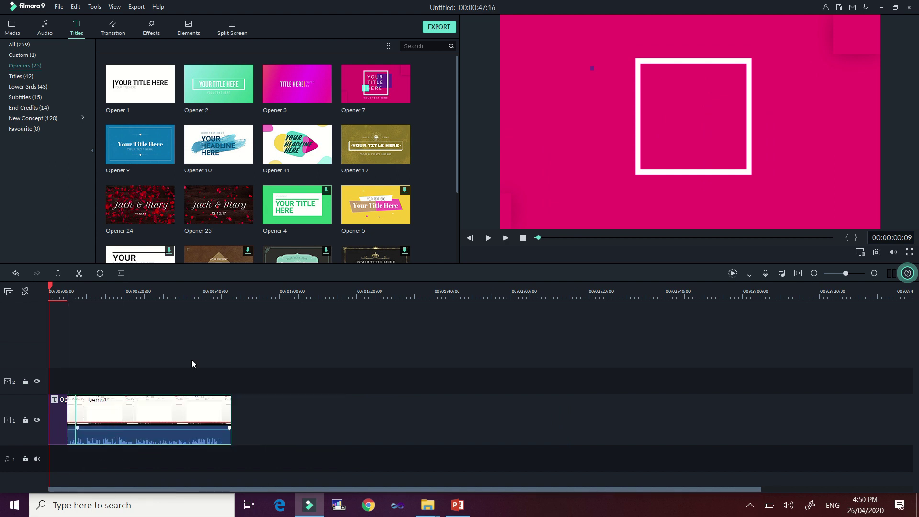
Add a Flash transition at the join between Opener 7 and the first Demo1 clip.
{"action": "left_click_drag", "start_coordinate": [50, 287], "coordinate": [76, 300]}
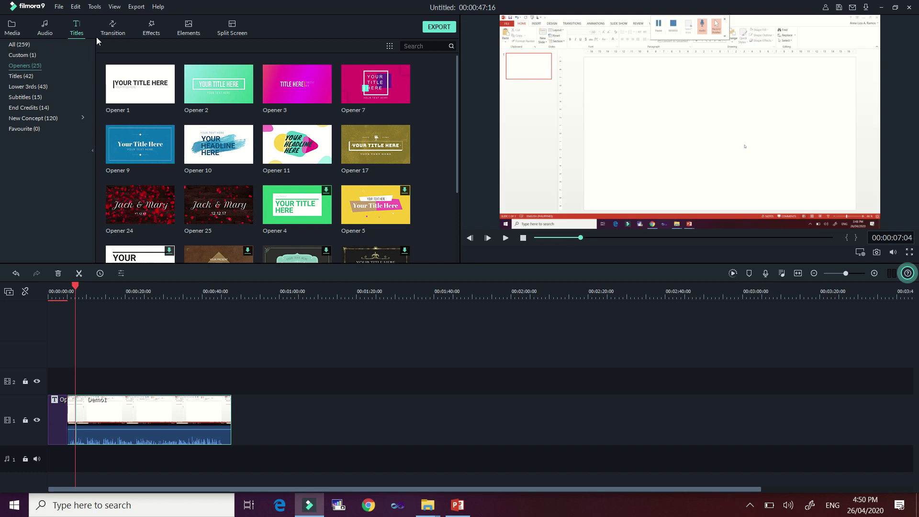
{"action": "left_click", "coordinate": [112, 34]}
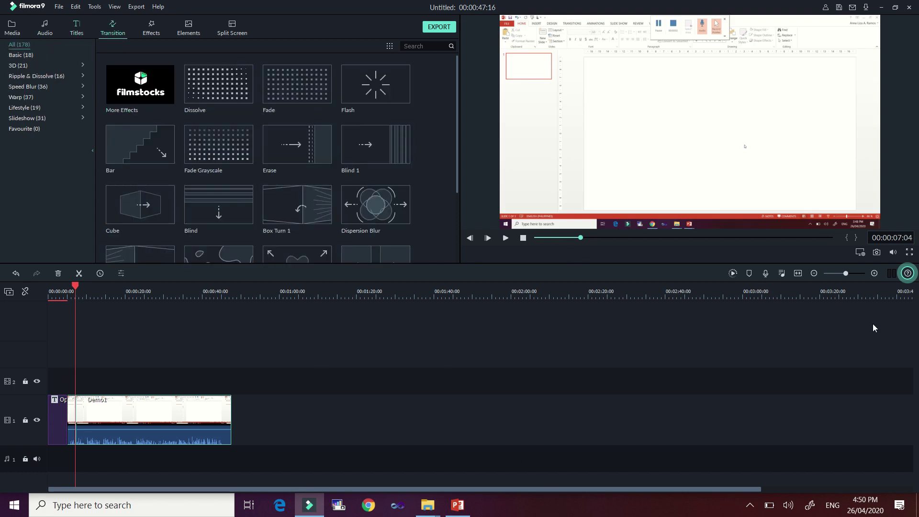
{"action": "left_click_drag", "start_coordinate": [846, 273], "coordinate": [851, 273]}
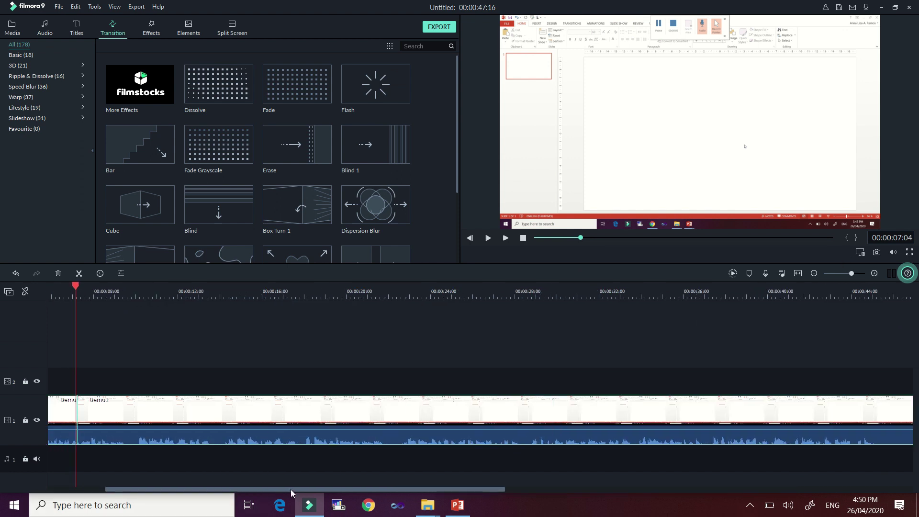
{"action": "left_click_drag", "start_coordinate": [267, 493], "coordinate": [207, 498]}
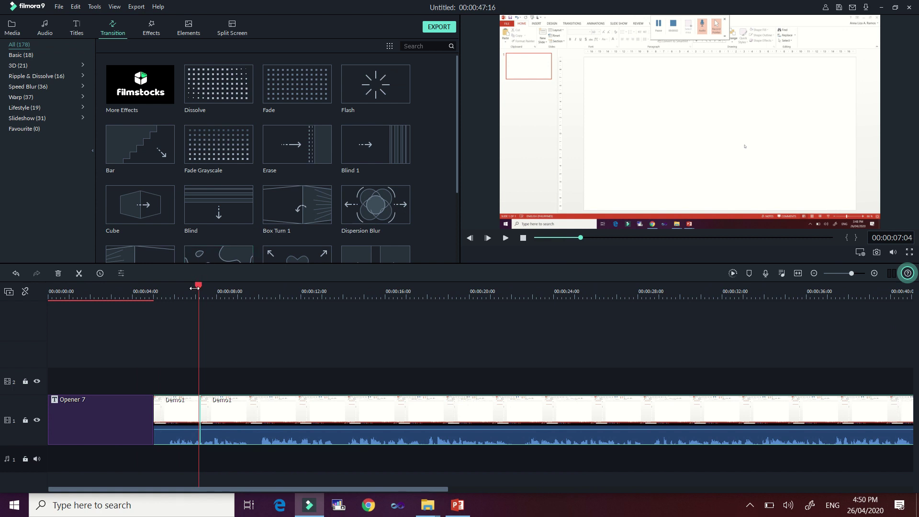
{"action": "left_click_drag", "start_coordinate": [196, 286], "coordinate": [154, 300]}
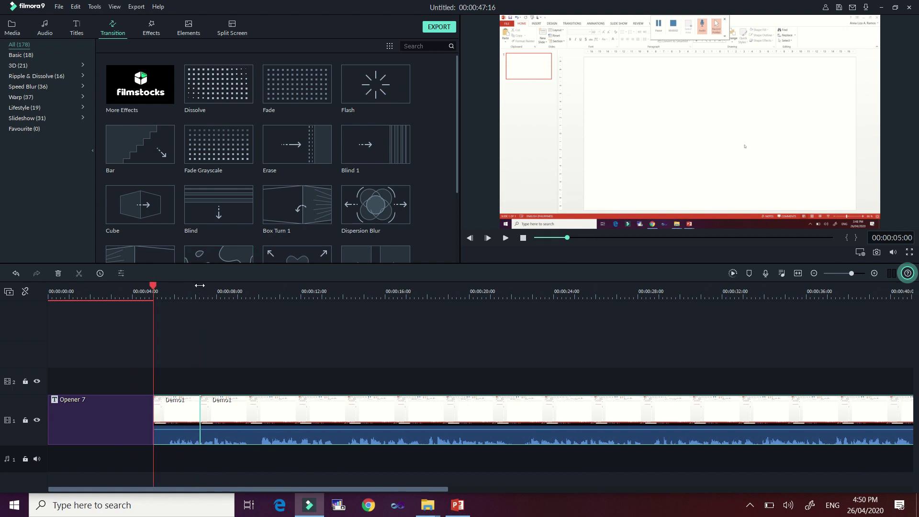
{"action": "left_click", "coordinate": [376, 85]}
{"action": "left_click_drag", "start_coordinate": [188, 420], "coordinate": [154, 415]}
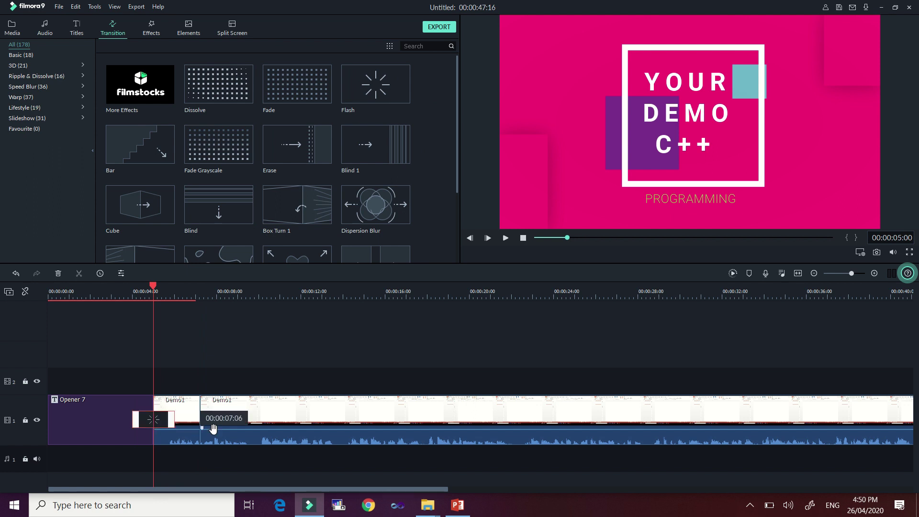
Play the timeline across the Flash transition to check how the opener changes into the Demo1 clip.
{"action": "left_click_drag", "start_coordinate": [151, 283], "coordinate": [119, 282]}
{"action": "left_click", "coordinate": [504, 238]}
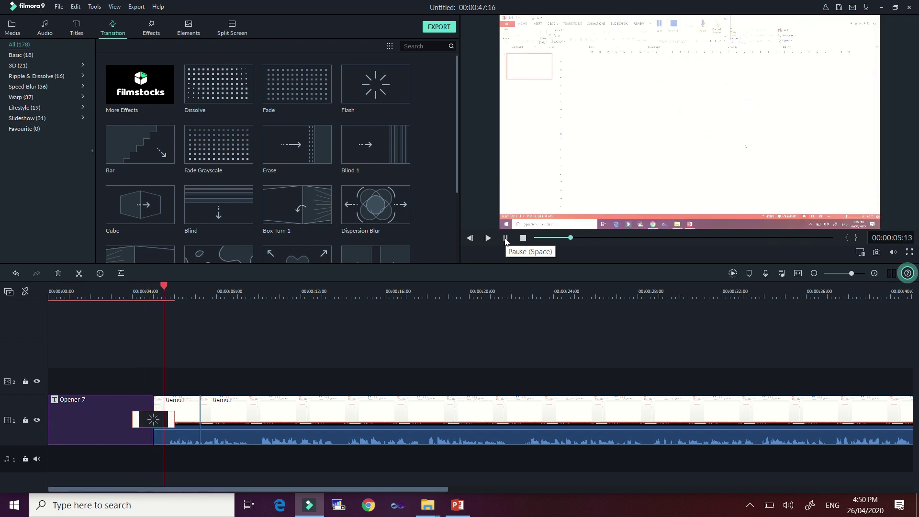
{"action": "left_click", "coordinate": [505, 238]}
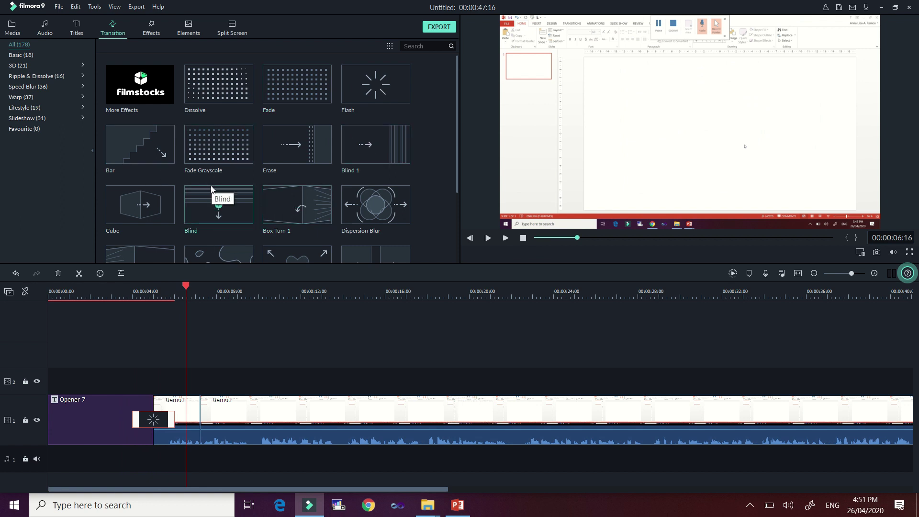
Add the Title 2 title to the second video track at 00:00:05:02, above the Demo1 clips.
{"action": "left_click", "coordinate": [216, 418]}
{"action": "left_click_drag", "start_coordinate": [185, 285], "coordinate": [156, 275]}
{"action": "left_click", "coordinate": [76, 28]}
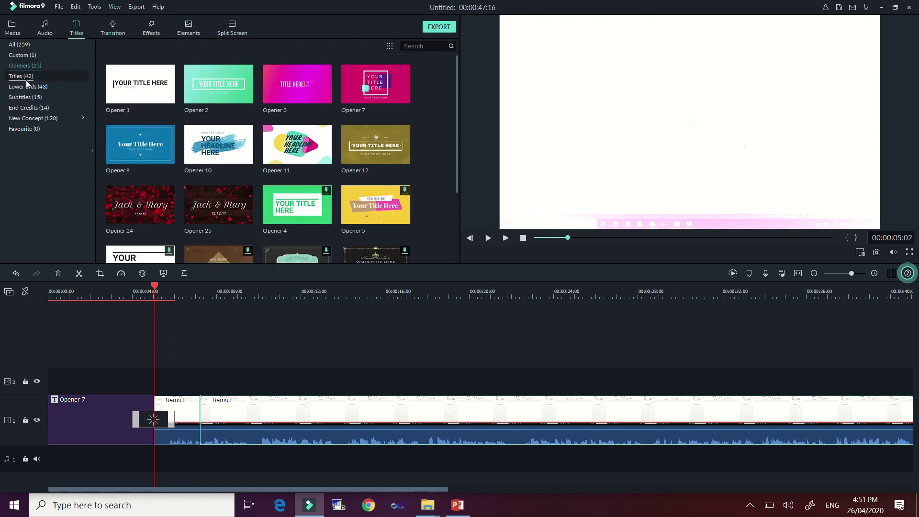
{"action": "left_click", "coordinate": [33, 76]}
{"action": "mouse_move", "coordinate": [220, 85]}
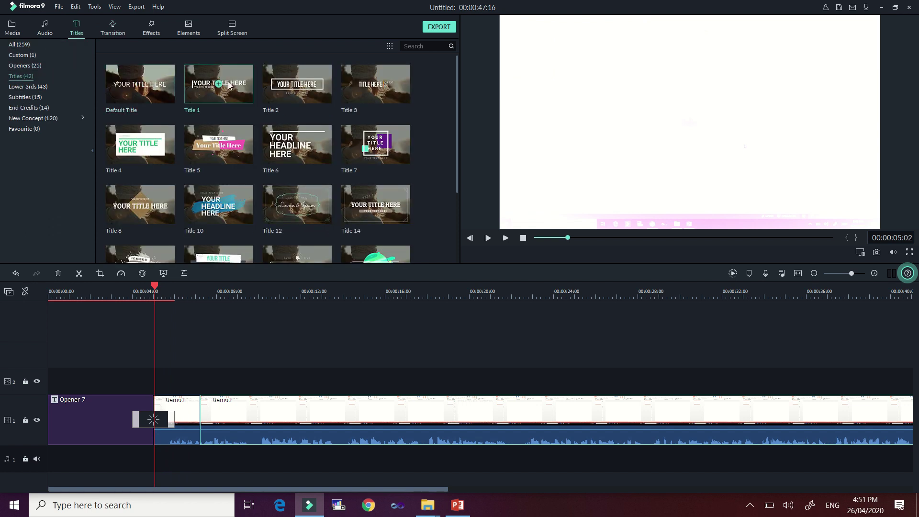
{"action": "left_click", "coordinate": [297, 85]}
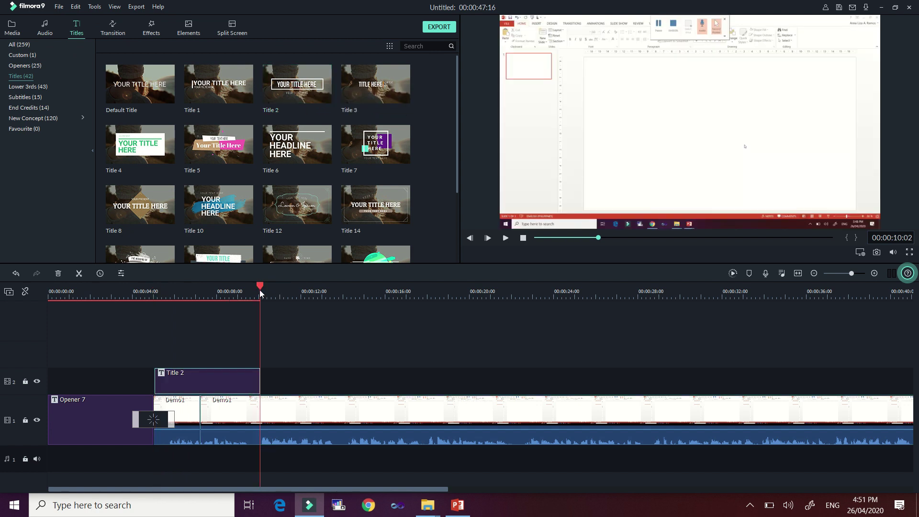
Replace Title 2's YOUR TEXT HERE line with PROGRAMMING and change its text colour to dark purple.
{"action": "left_click_drag", "start_coordinate": [260, 285], "coordinate": [171, 285]}
{"action": "double_click", "coordinate": [213, 385]}
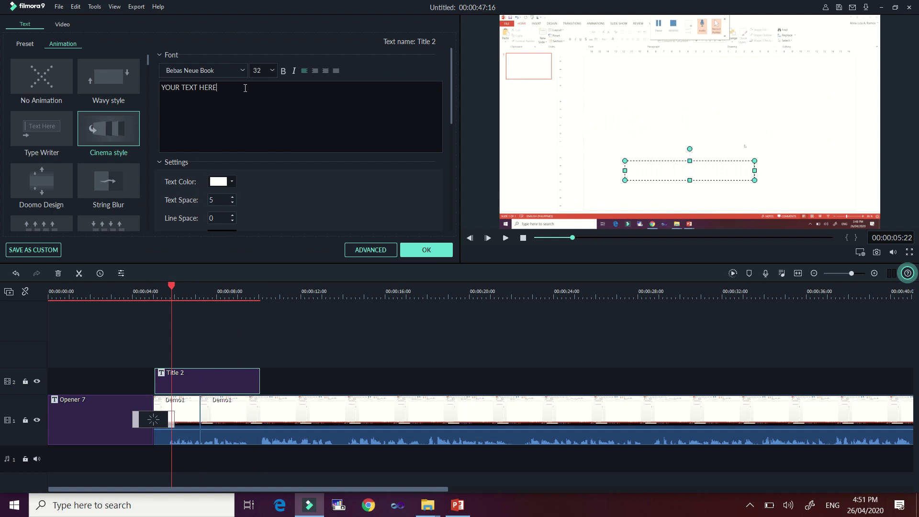
{"action": "left_click_drag", "start_coordinate": [245, 88], "coordinate": [127, 87]}
{"action": "type", "text": "O"}
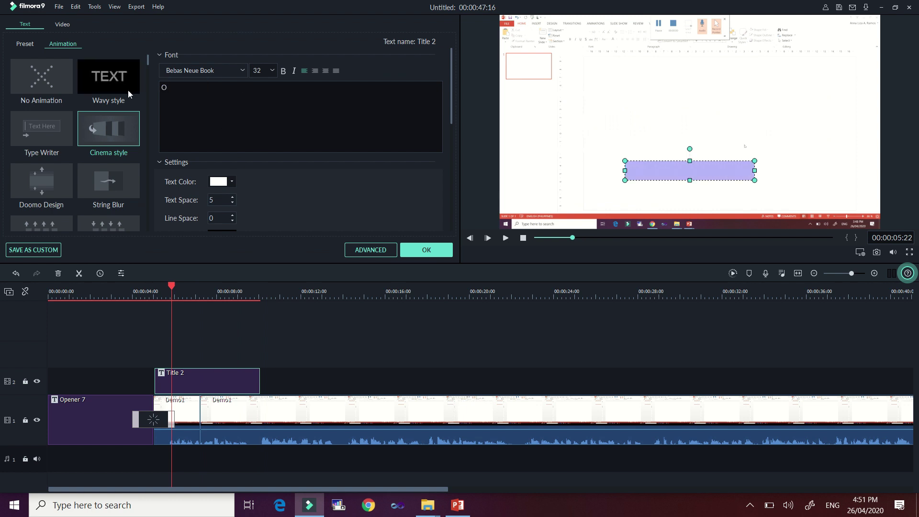
{"action": "type", "text": "ROGRAMMING"}
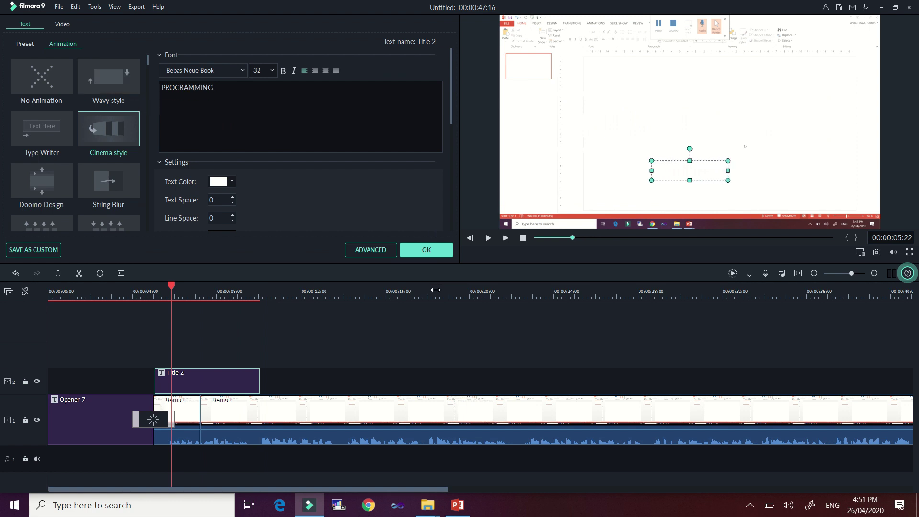
{"action": "left_click", "coordinate": [233, 181]}
{"action": "left_click", "coordinate": [228, 219]}
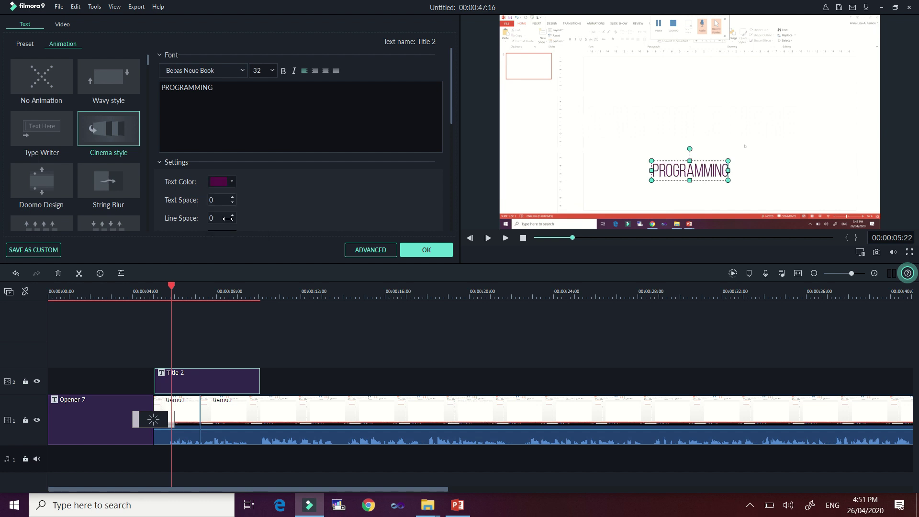
Move the PROGRAMMING title to the upper-right area of the video frame and apply the title edits.
{"action": "left_click", "coordinate": [330, 390]}
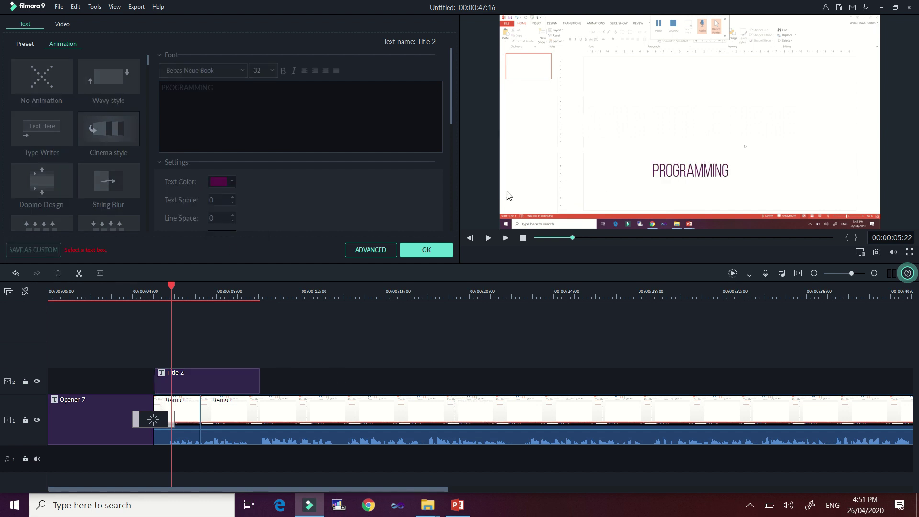
{"action": "left_click", "coordinate": [696, 169]}
{"action": "left_click_drag", "start_coordinate": [696, 168], "coordinate": [782, 96]}
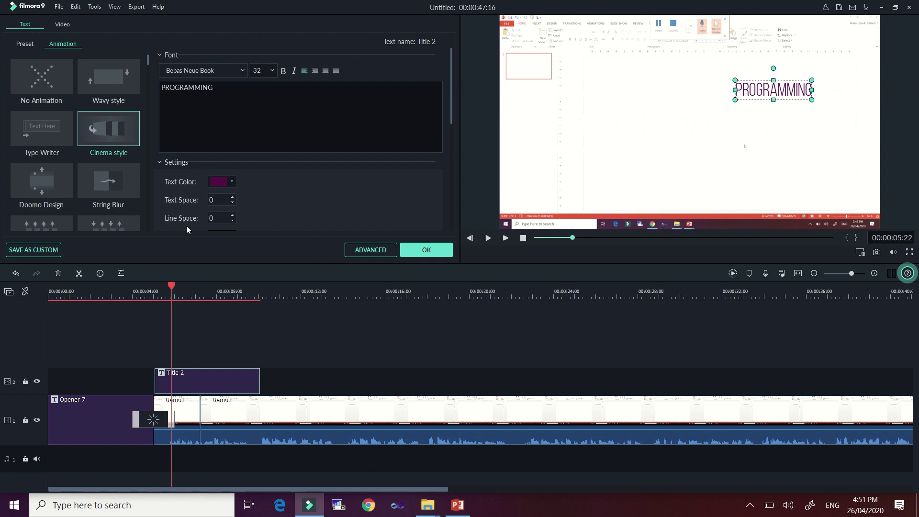
{"action": "left_click", "coordinate": [433, 250]}
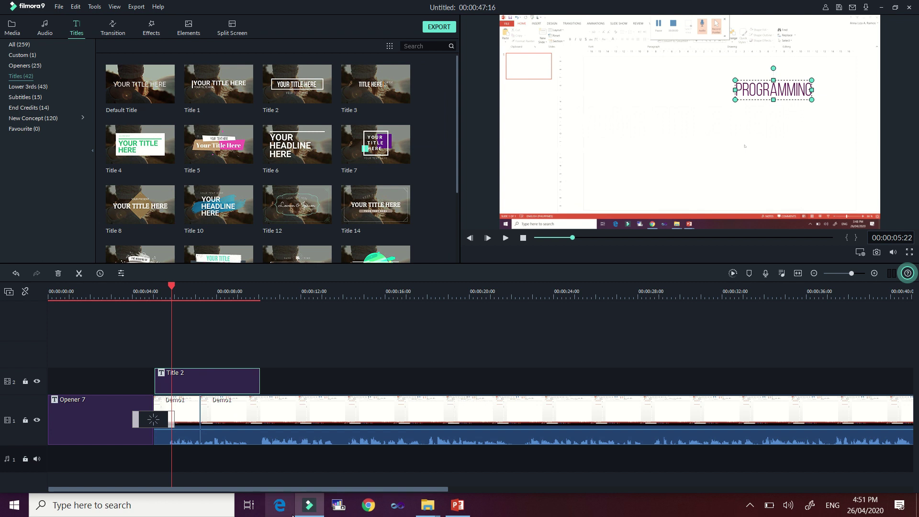
Add demo3.mp4 from the DEMONSTRATION folder to the first video track, directly after the last Demo1 clip at 00:00:47:14.
{"action": "left_click_drag", "start_coordinate": [314, 487], "coordinate": [386, 486]}
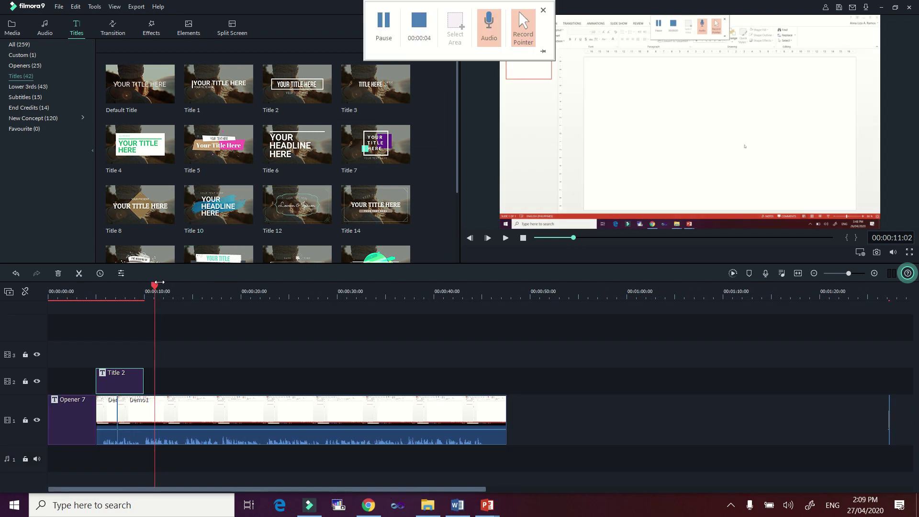
{"action": "left_click_drag", "start_coordinate": [154, 287], "coordinate": [507, 332]}
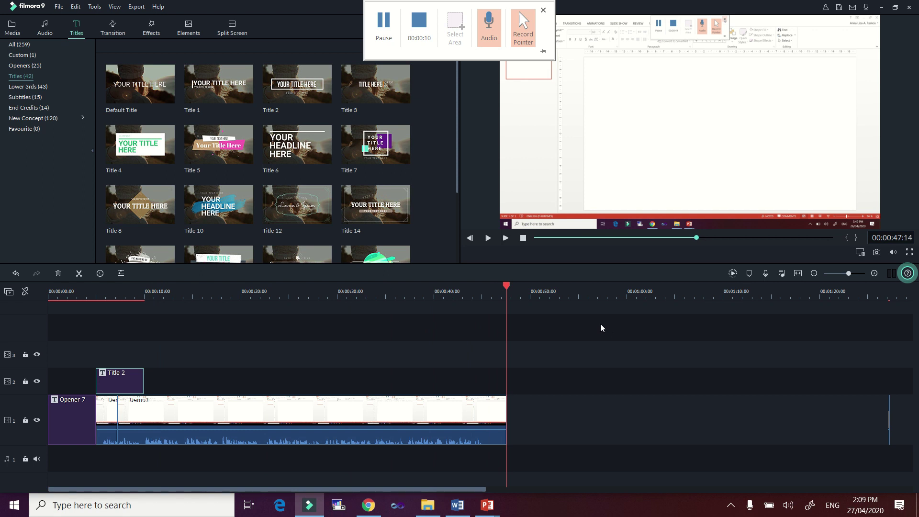
{"action": "left_click", "coordinate": [427, 505]}
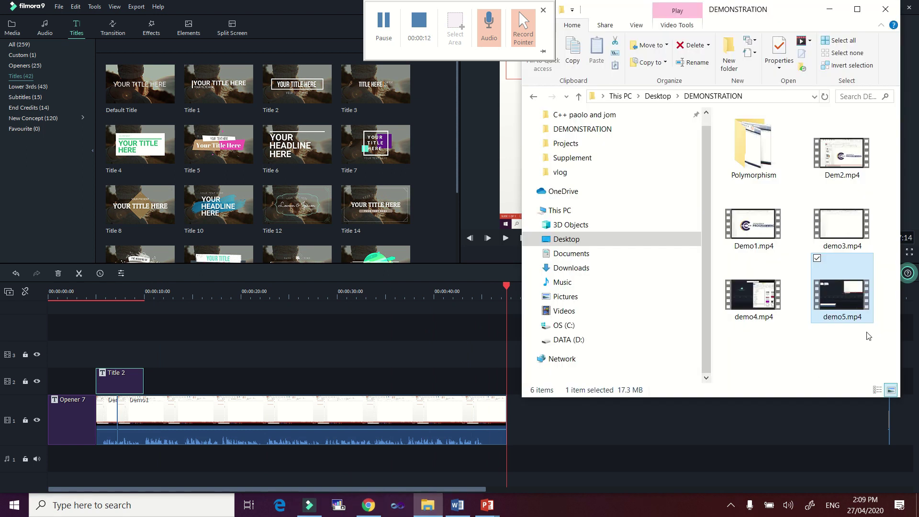
{"action": "left_click_drag", "start_coordinate": [832, 234], "coordinate": [537, 440]}
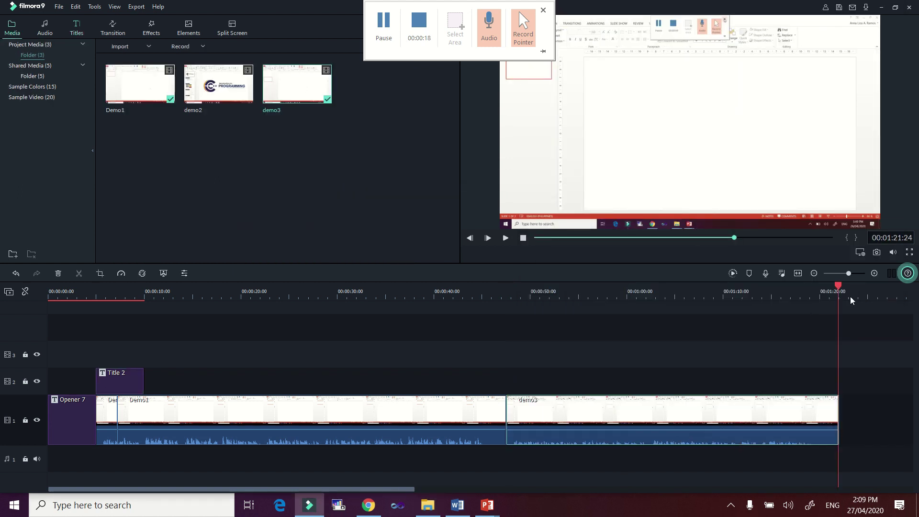
Add a fourth video track to the timeline.
{"action": "left_click_drag", "start_coordinate": [838, 287], "coordinate": [456, 374]}
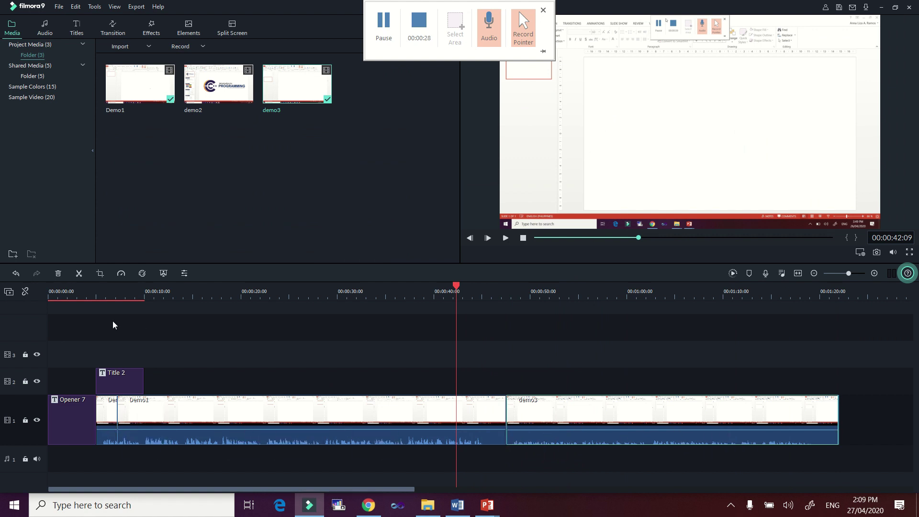
{"action": "left_click", "coordinate": [7, 294]}
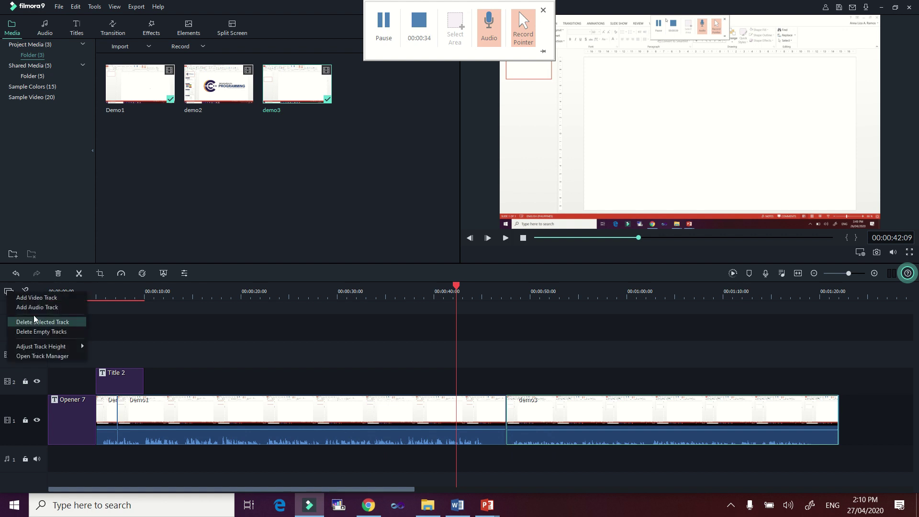
{"action": "left_click", "coordinate": [34, 298]}
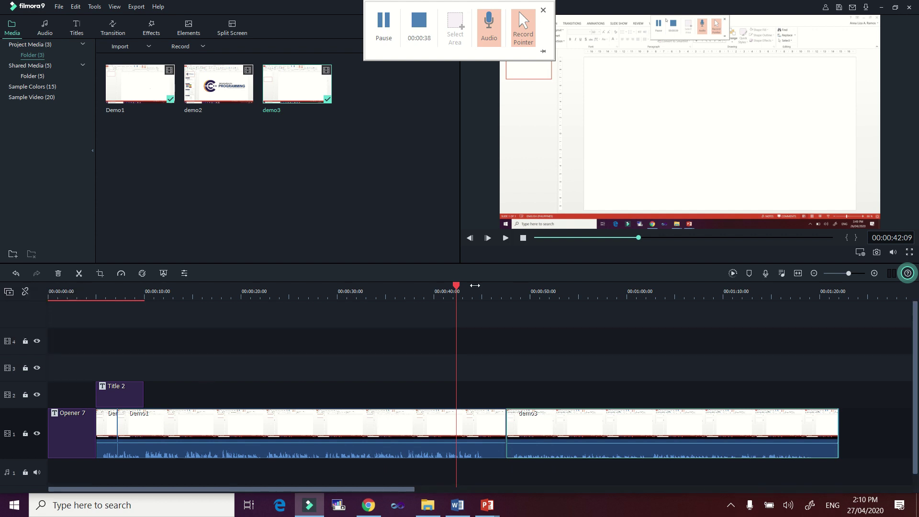
Place demo4.mp4 from the DEMONSTRATION folder on the third video track at about 00:00:12:08, above the Demo1 clip.
{"action": "left_click_drag", "start_coordinate": [457, 285], "coordinate": [129, 337]}
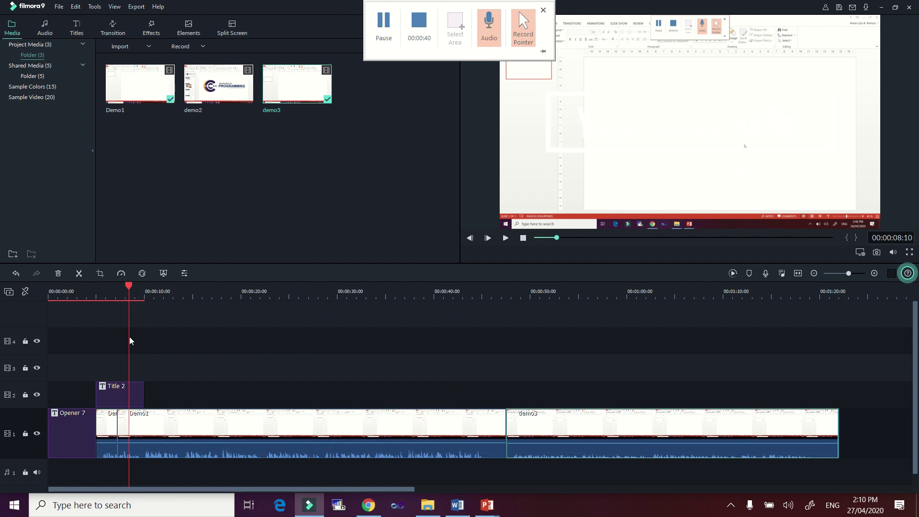
{"action": "left_click", "coordinate": [429, 506]}
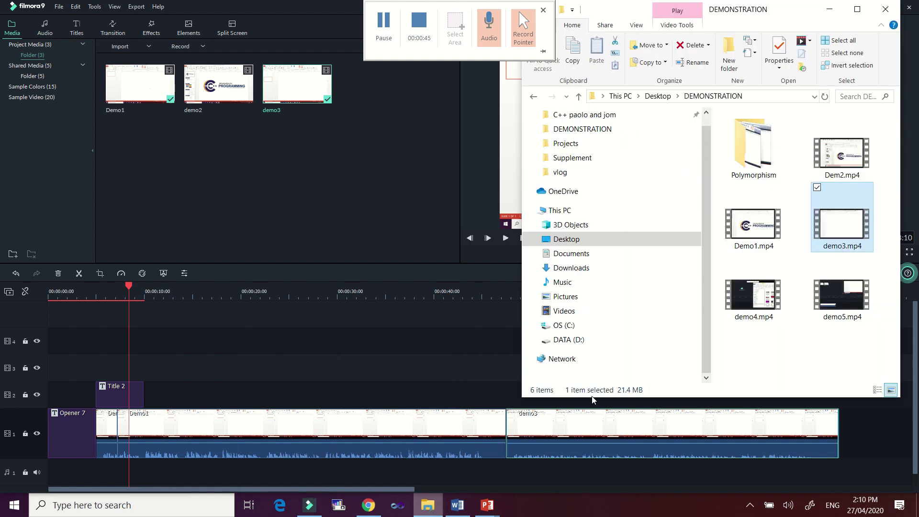
{"action": "left_click", "coordinate": [748, 300]}
{"action": "left_click_drag", "start_coordinate": [748, 300], "coordinate": [139, 389]}
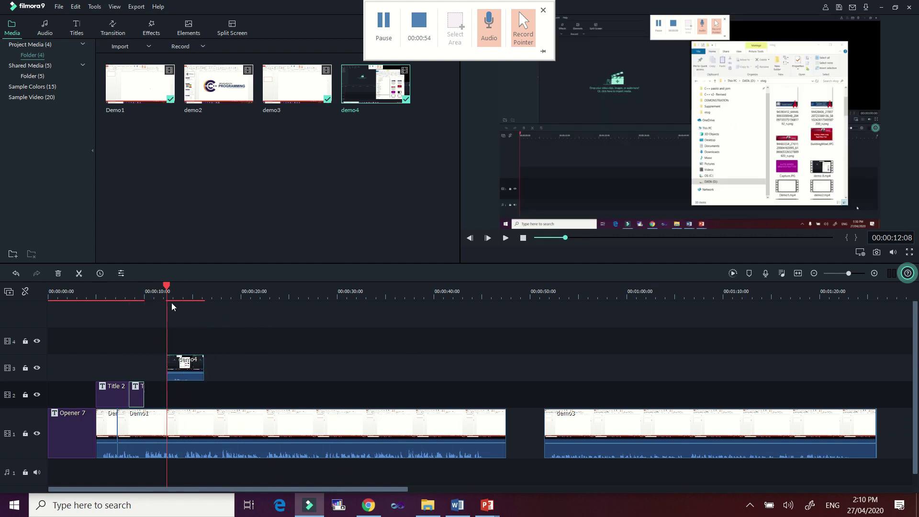
{"action": "left_click_drag", "start_coordinate": [185, 368], "coordinate": [201, 359]}
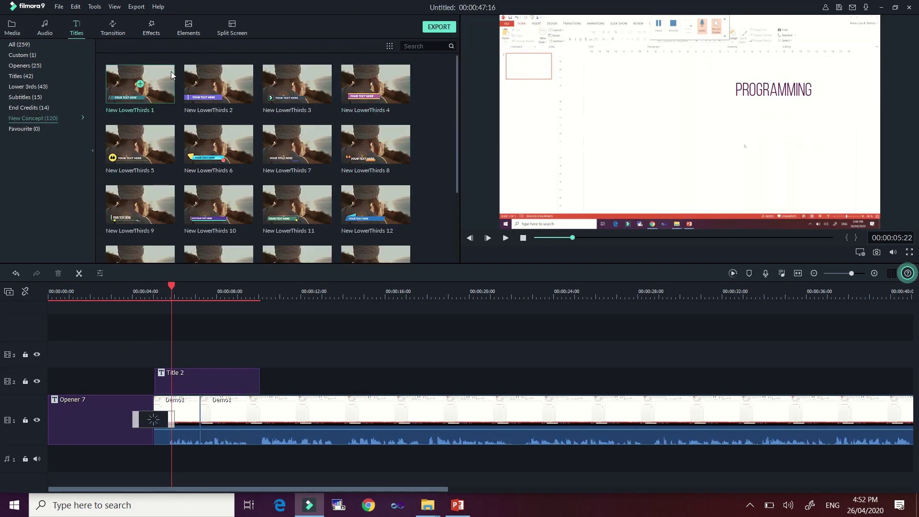
Browse the Elements library, checking the tutorial arrows and the Emoji, Hand Drawn, Journey and Love categories.
{"action": "left_click", "coordinate": [188, 33]}
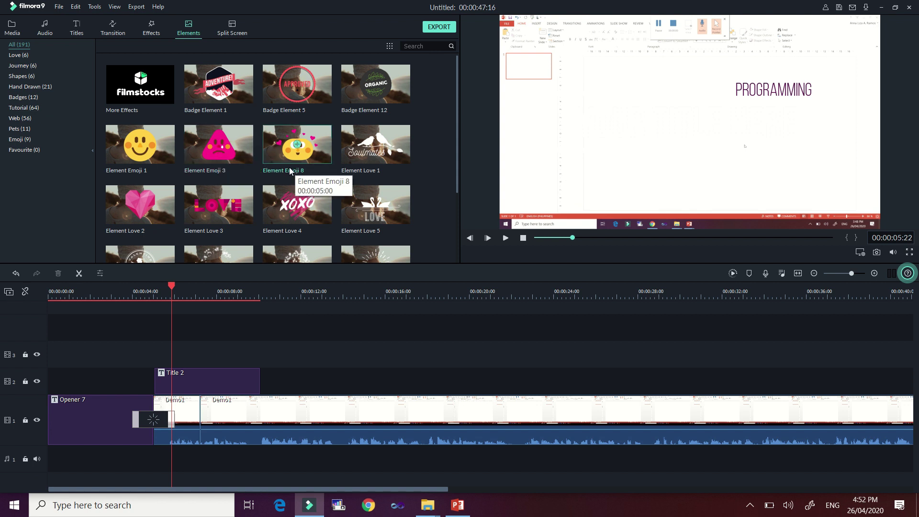
{"action": "scroll", "coordinate": [294, 170], "scroll_direction": "down", "scroll_amount": 5}
{"action": "scroll", "coordinate": [321, 179], "scroll_direction": "down", "scroll_amount": 5}
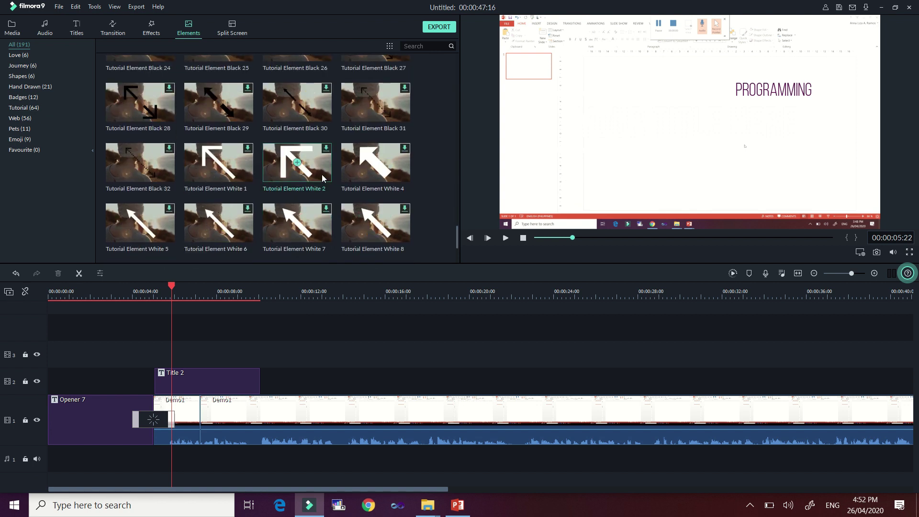
{"action": "scroll", "coordinate": [322, 173], "scroll_direction": "up", "scroll_amount": 2}
{"action": "scroll", "coordinate": [321, 172], "scroll_direction": "down", "scroll_amount": 2}
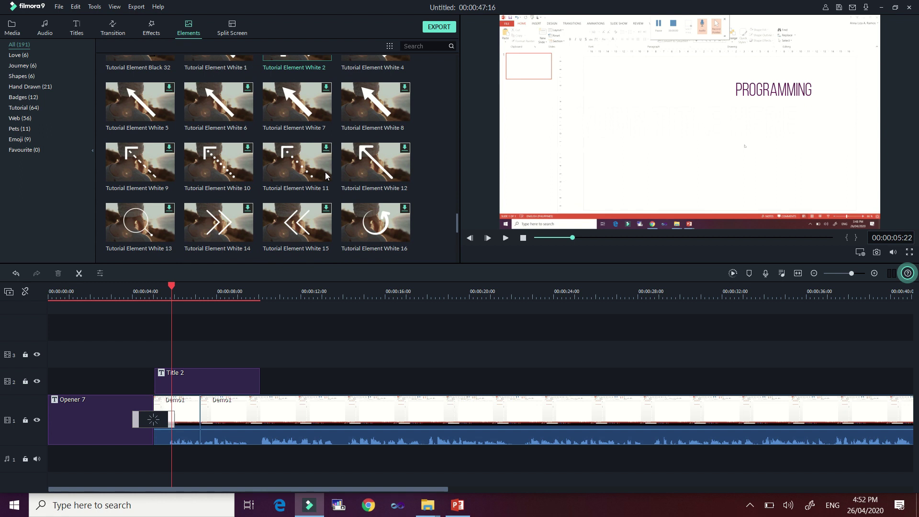
{"action": "left_click", "coordinate": [16, 139]}
{"action": "left_click", "coordinate": [24, 86]}
{"action": "left_click", "coordinate": [20, 67]}
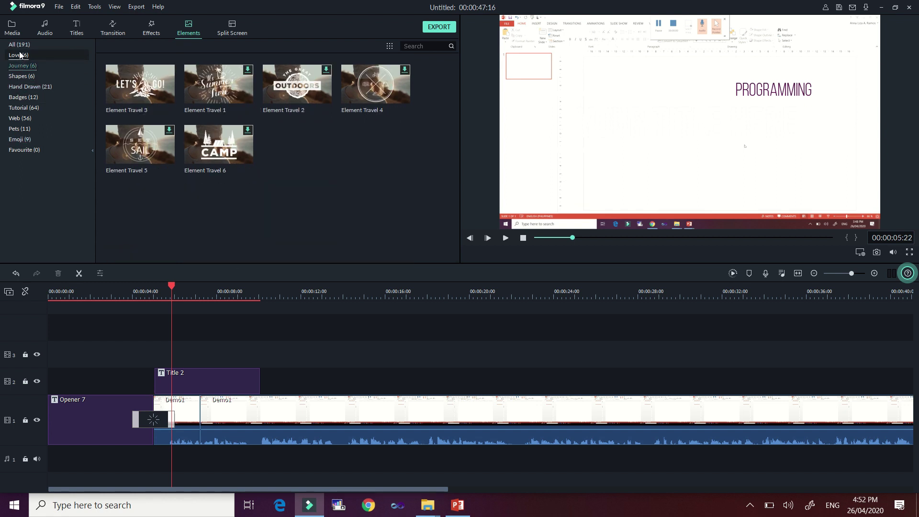
{"action": "left_click", "coordinate": [18, 56]}
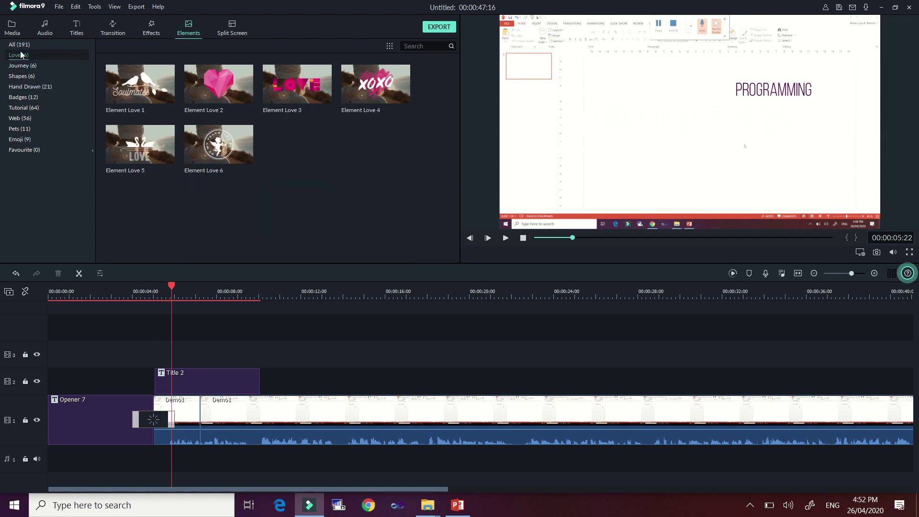
Add Element Love 2 to the third track at 00:00:05:22 and again to the second track, directly after Title 2.
{"action": "left_click", "coordinate": [218, 85]}
{"action": "left_click", "coordinate": [218, 85]}
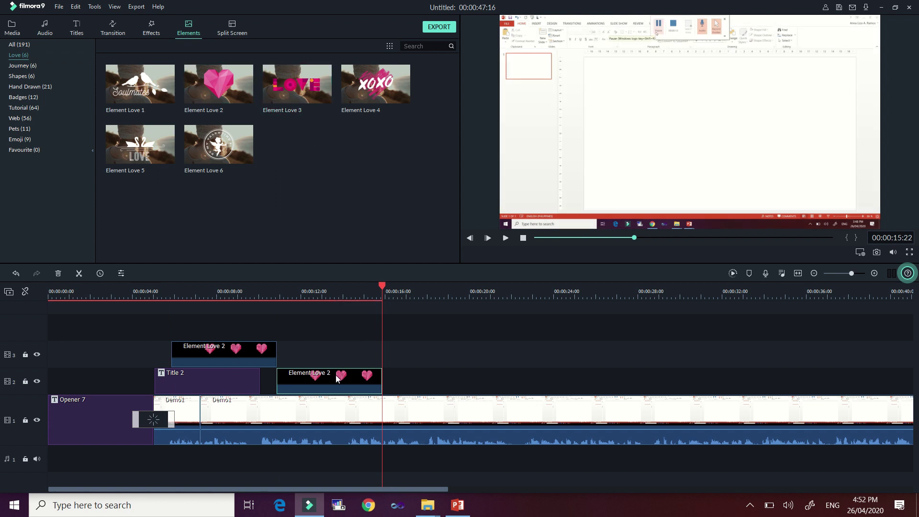
{"action": "left_click_drag", "start_coordinate": [336, 379], "coordinate": [320, 379]}
At 00:00:12:00, shrink the second track's Element Love 2 heart to under half size and place it left of the frame's centre.
{"action": "left_click_drag", "start_coordinate": [381, 286], "coordinate": [301, 286]}
{"action": "left_click", "coordinate": [301, 287]}
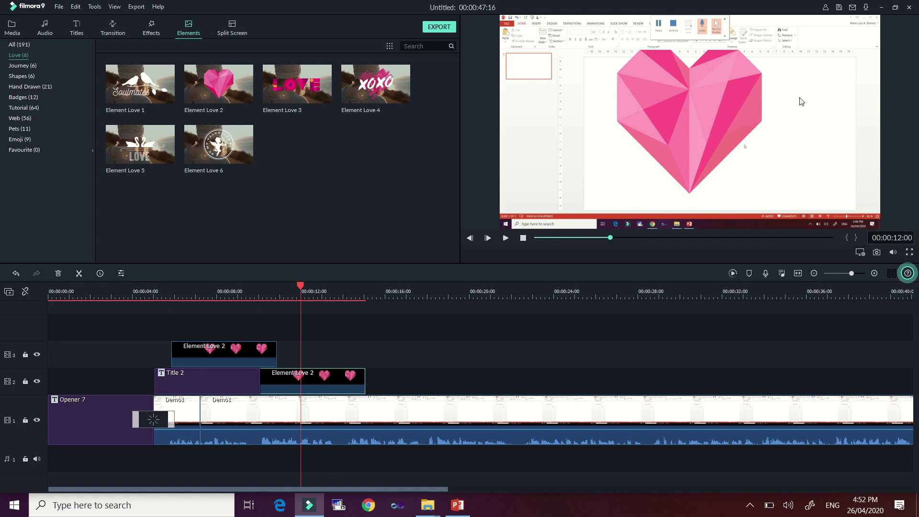
{"action": "left_click", "coordinate": [710, 119]}
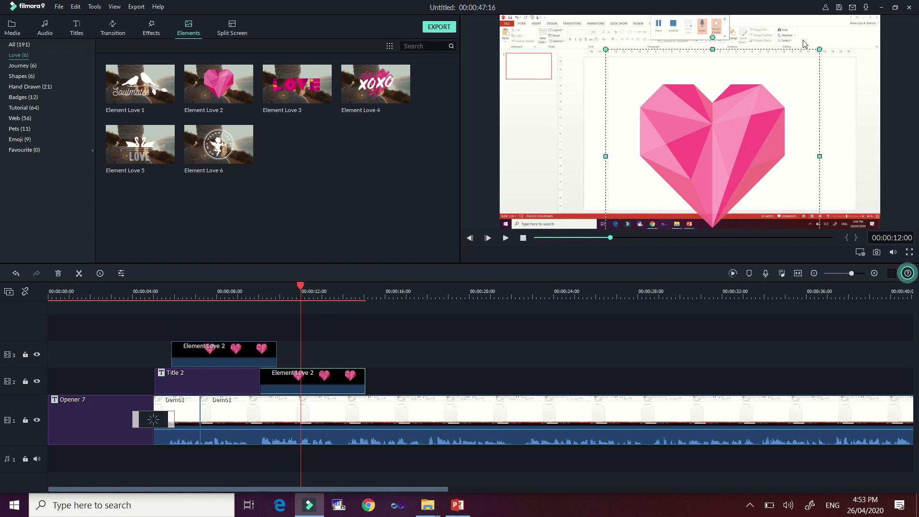
{"action": "left_click_drag", "start_coordinate": [819, 50], "coordinate": [720, 96]}
{"action": "left_click_drag", "start_coordinate": [743, 67], "coordinate": [682, 139]}
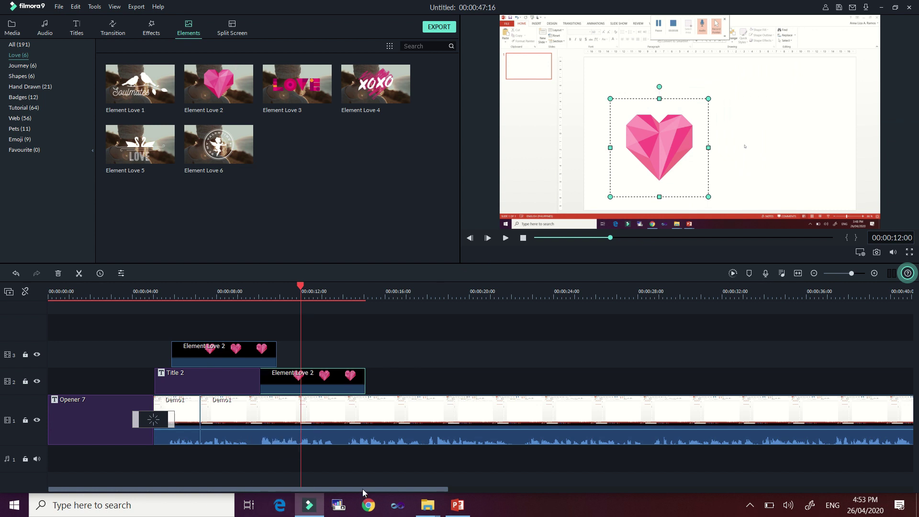
Scrub the timeline past the second heart clip to 00:00:18:18.
{"action": "left_click_drag", "start_coordinate": [363, 489], "coordinate": [427, 487]}
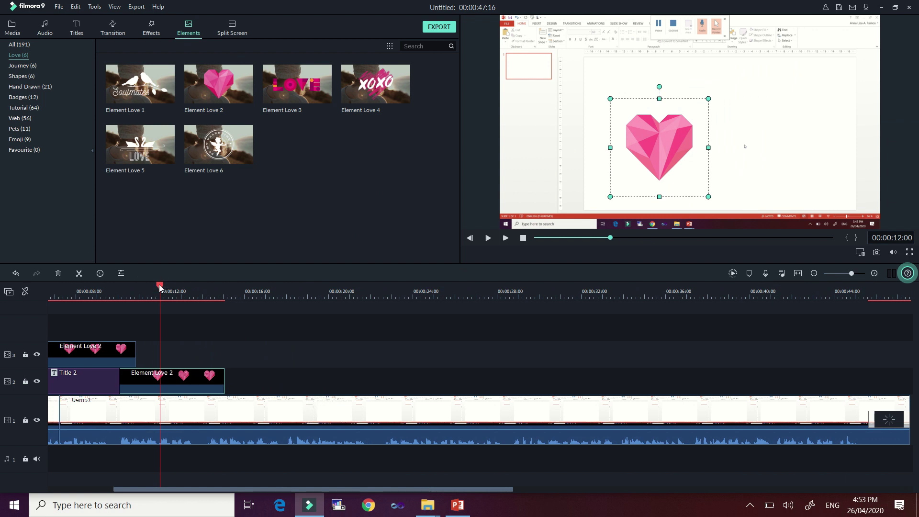
{"action": "left_click_drag", "start_coordinate": [160, 292], "coordinate": [302, 292]}
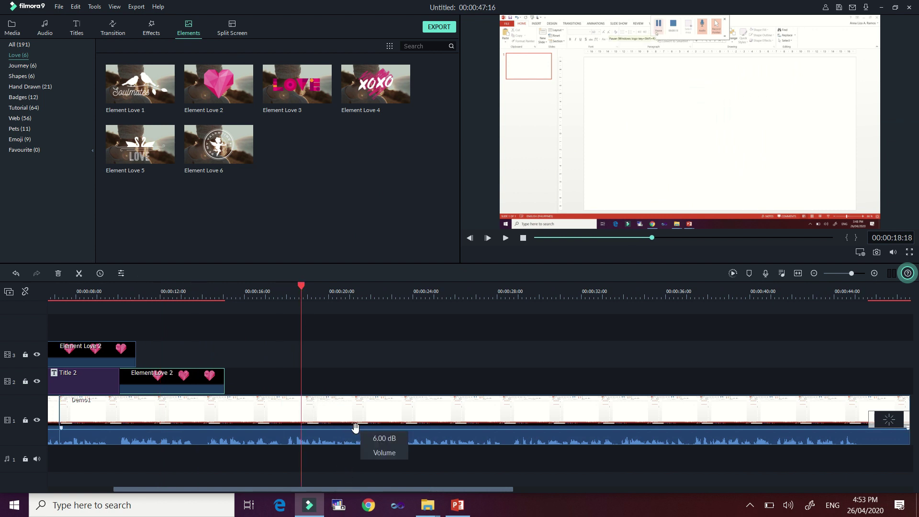
Review the local MP4 export settings, the save folder choices and the YouTube upload settings, and close them without exporting.
{"action": "left_click", "coordinate": [439, 27]}
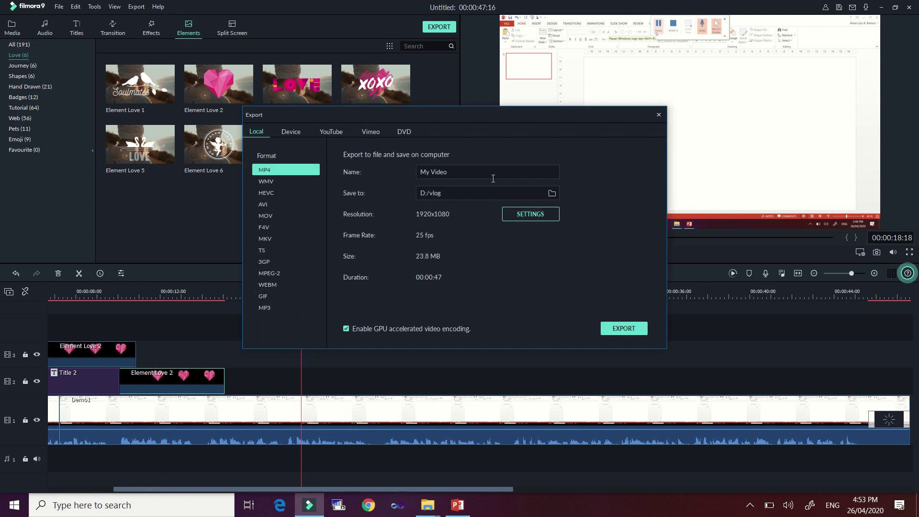
{"action": "left_click", "coordinate": [553, 193]}
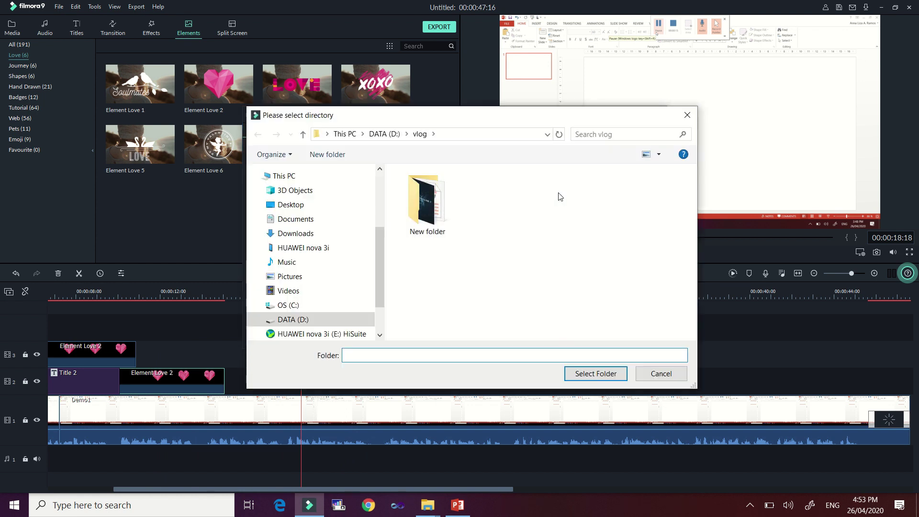
{"action": "left_click", "coordinate": [290, 290]}
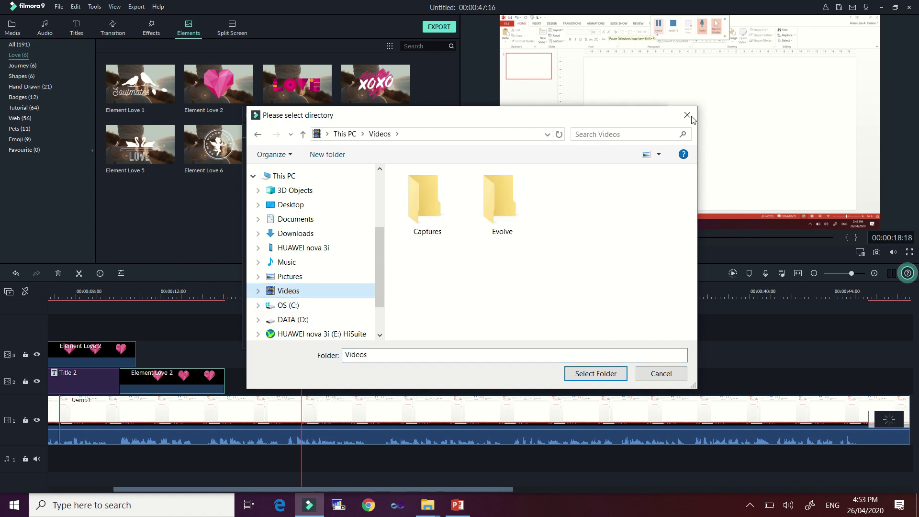
{"action": "left_click", "coordinate": [688, 115]}
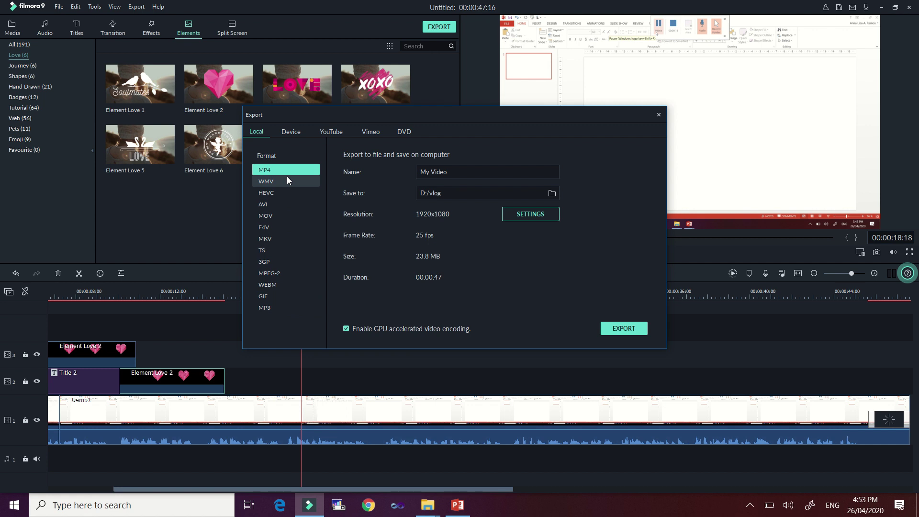
{"action": "left_click", "coordinate": [334, 133]}
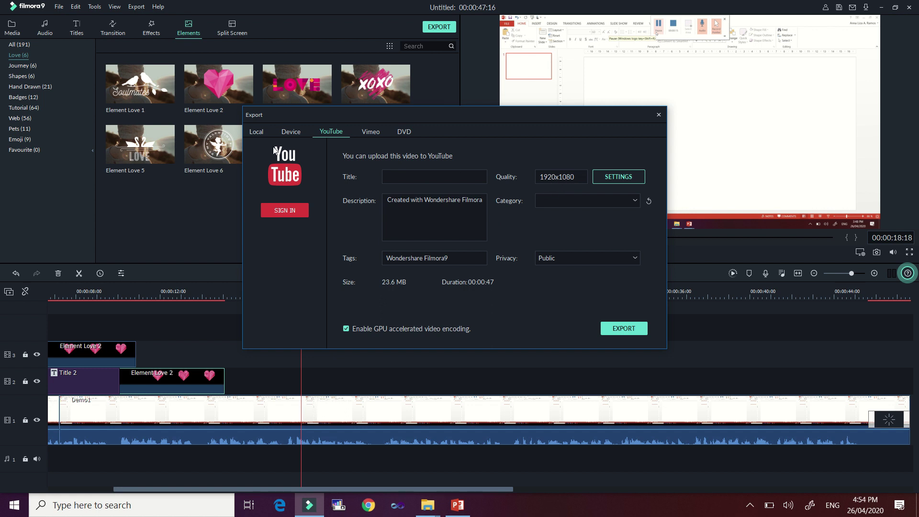
{"action": "left_click", "coordinate": [256, 131]}
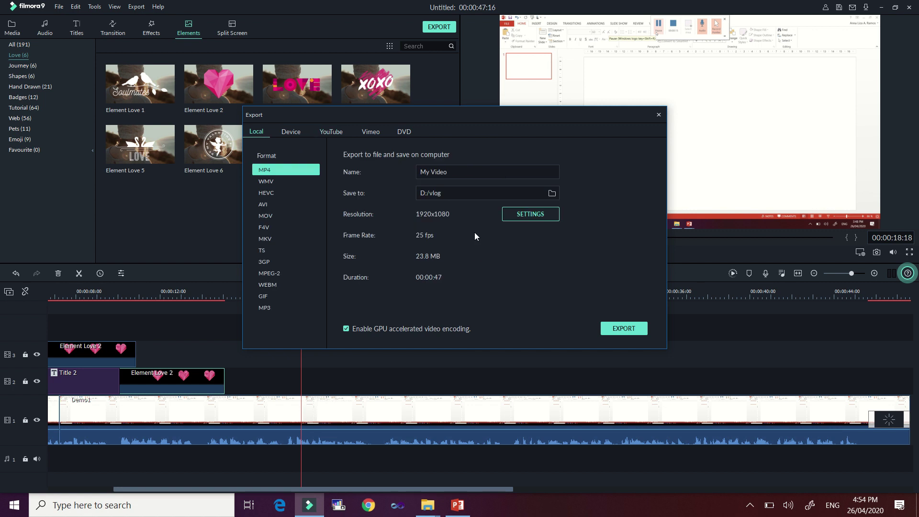
{"action": "left_click", "coordinate": [658, 114]}
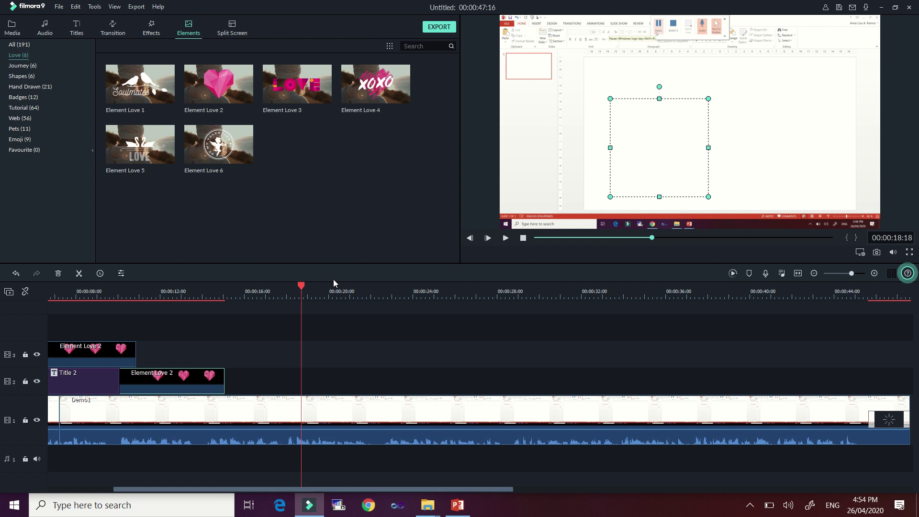
Move the playhead to the end of the timeline at 00:00:47:14.
{"action": "key", "text": "End"}
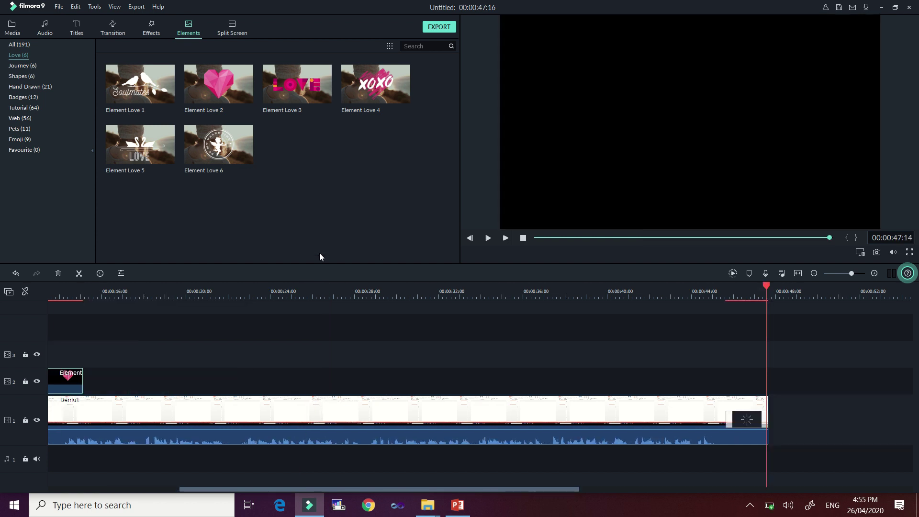